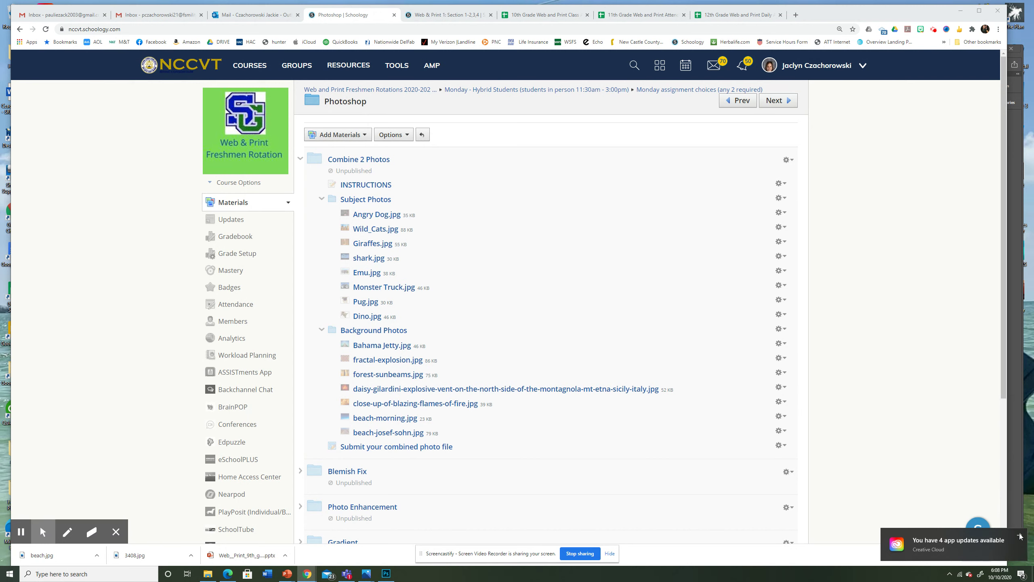
Step: Dismiss the app updates notification and rearrange the Combine 2 Photos folder on the desktop
click(1021, 536)
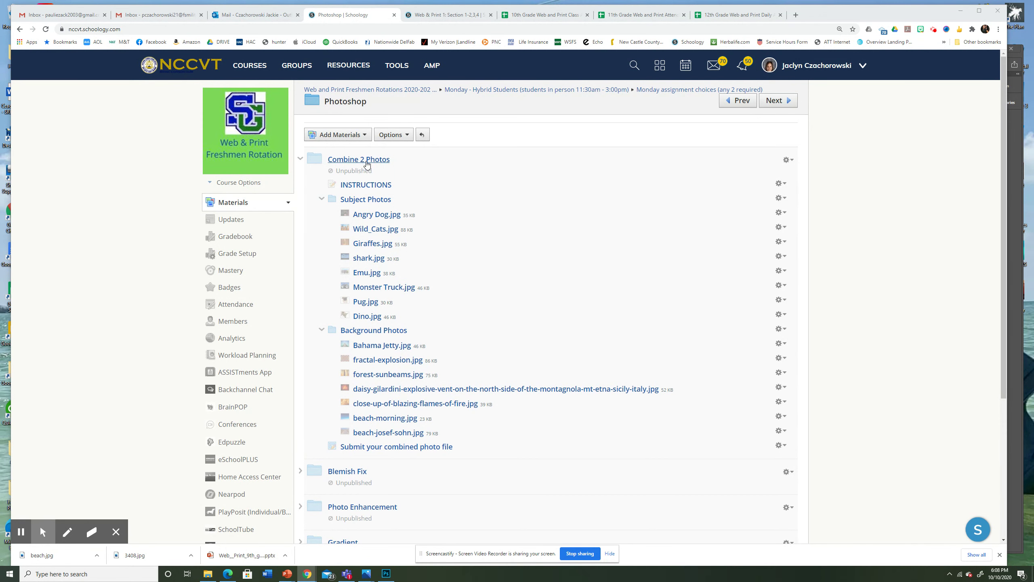
click(301, 161)
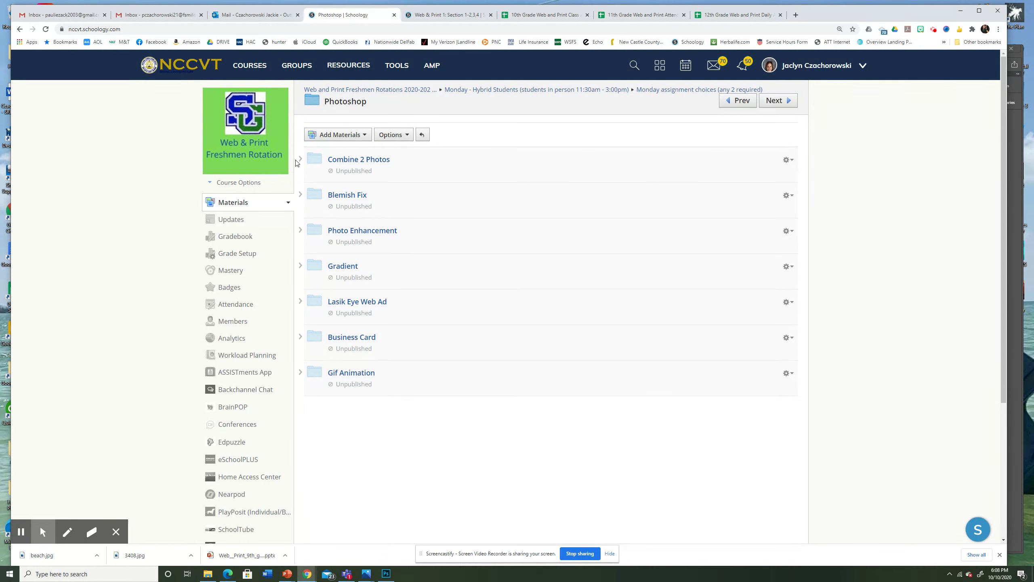
click(300, 159)
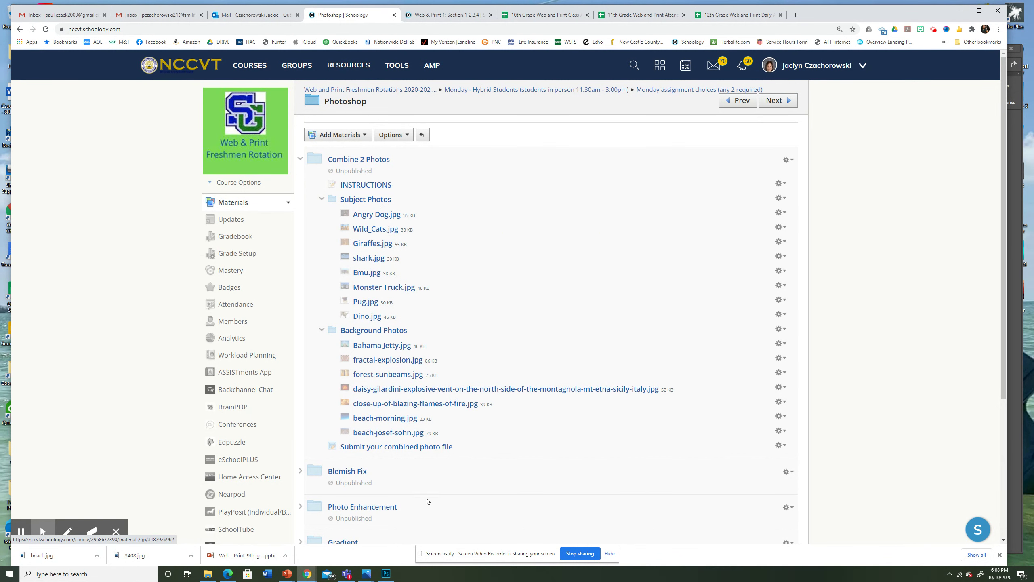
drag(412, 287, 511, 330)
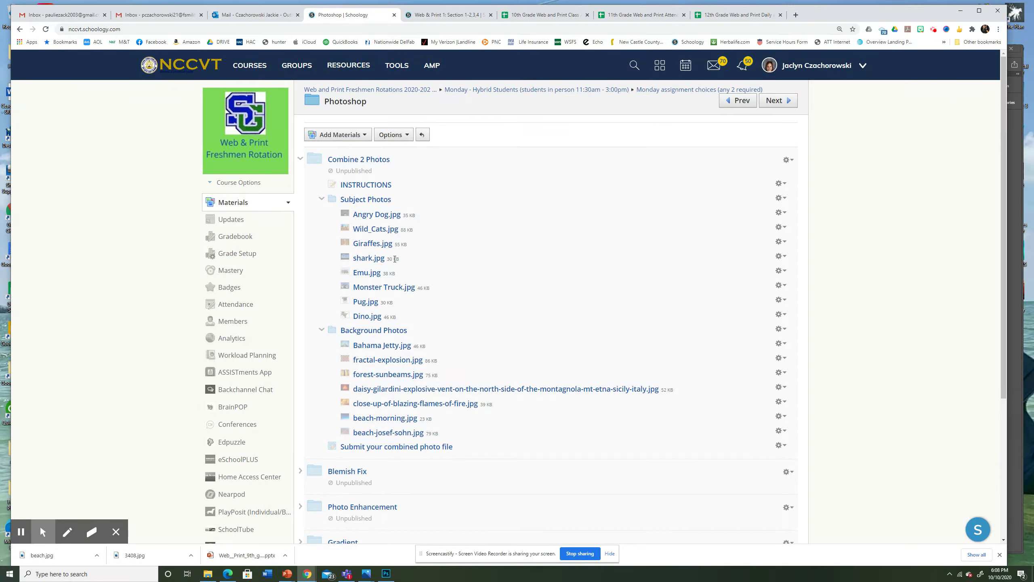
drag(375, 253, 421, 274)
Step: Create a new 8.5 × 11 inch blank document in Photoshop, keeping units in inches
key(alt+Tab)
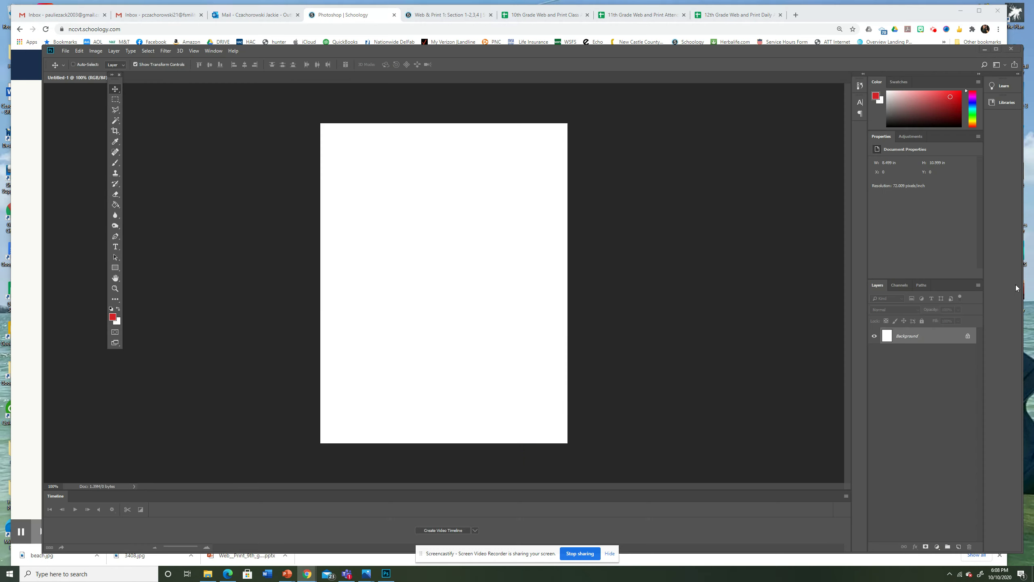
click(65, 51)
click(73, 66)
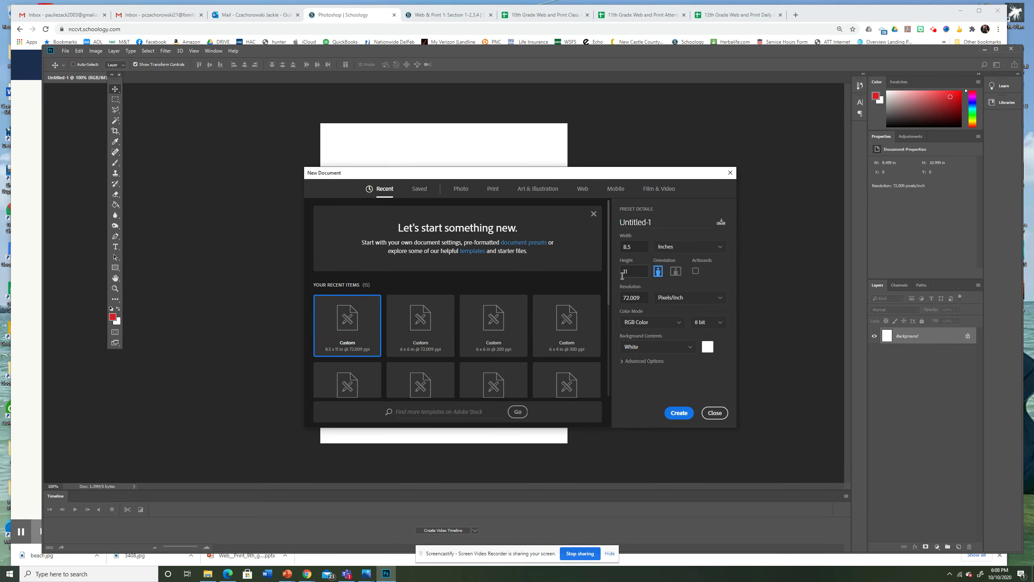
click(682, 252)
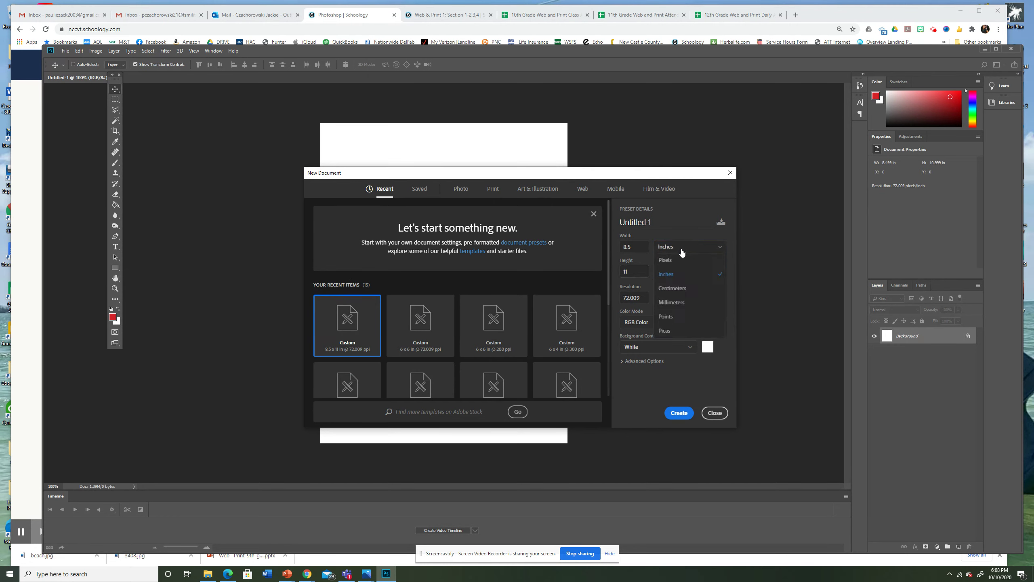
click(682, 252)
click(682, 252)
click(681, 249)
click(679, 413)
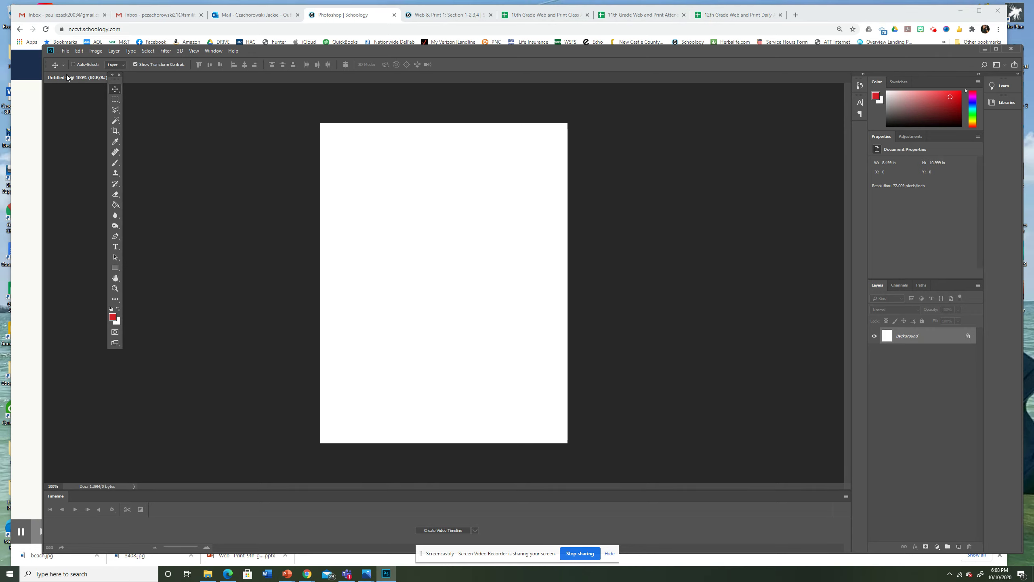
Step: Open the 3408 pug photo and the beach photo together from the Desktop
click(65, 50)
click(72, 67)
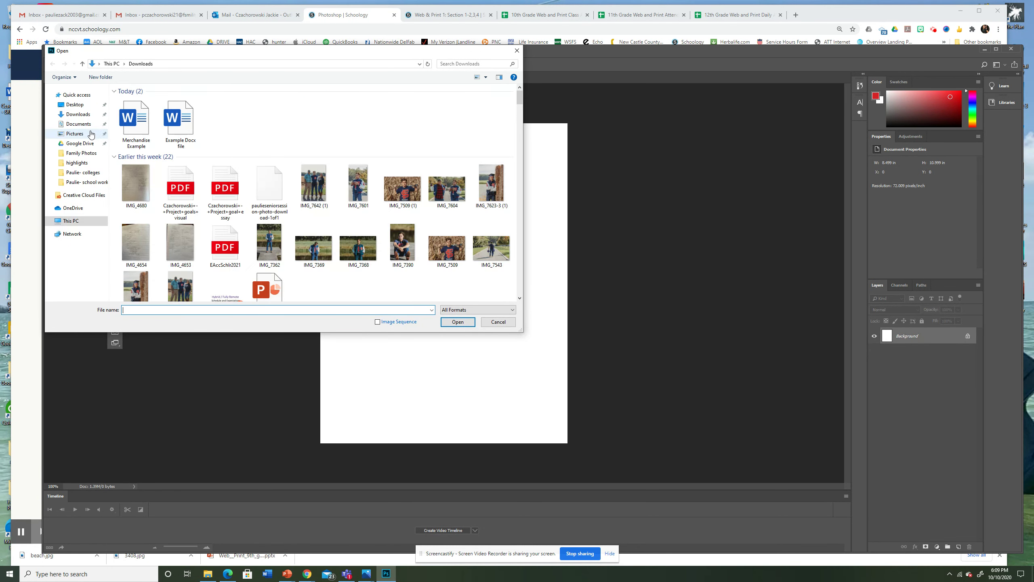
click(77, 106)
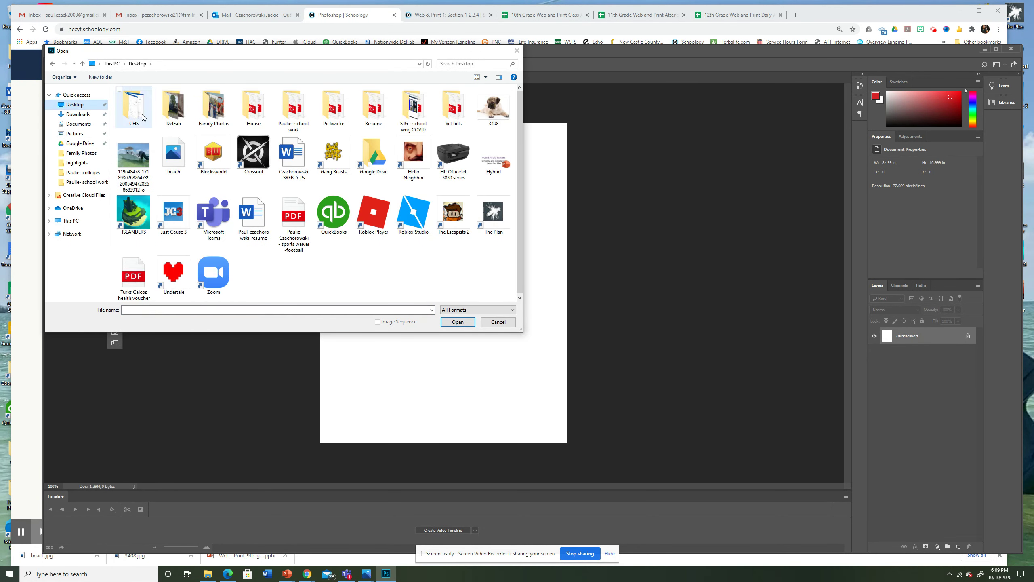
click(495, 115)
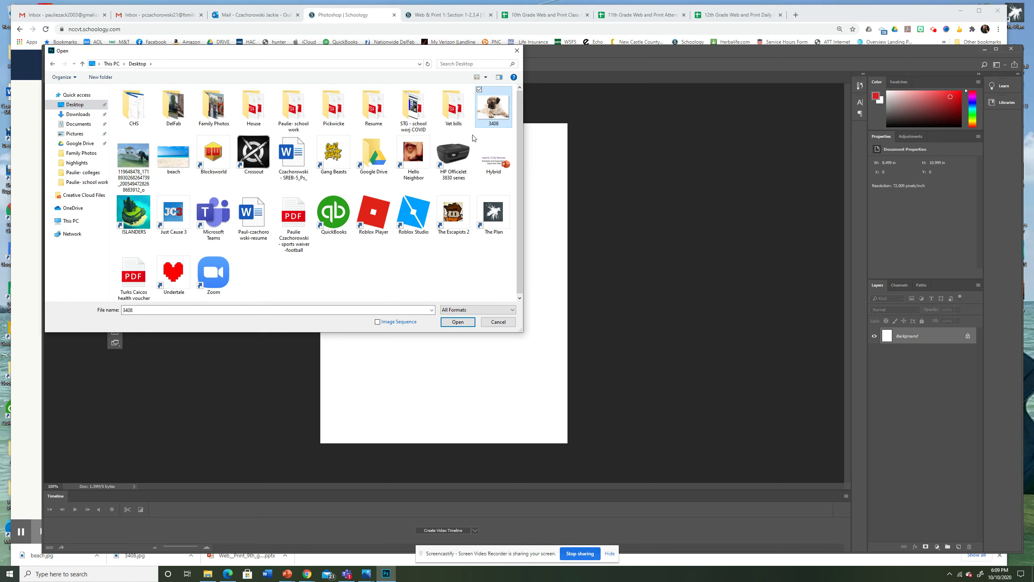
ctrl+click(182, 171)
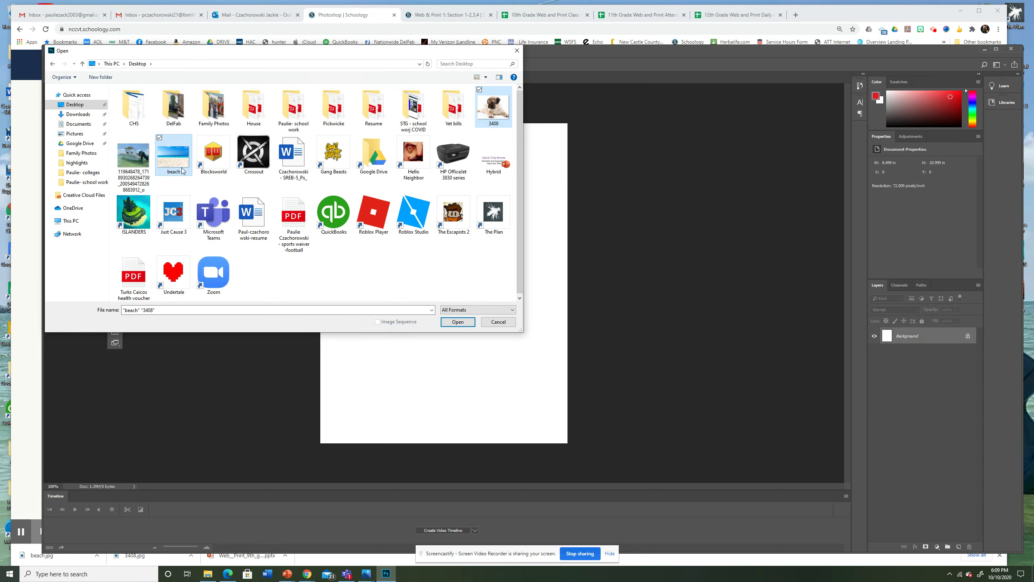
click(458, 322)
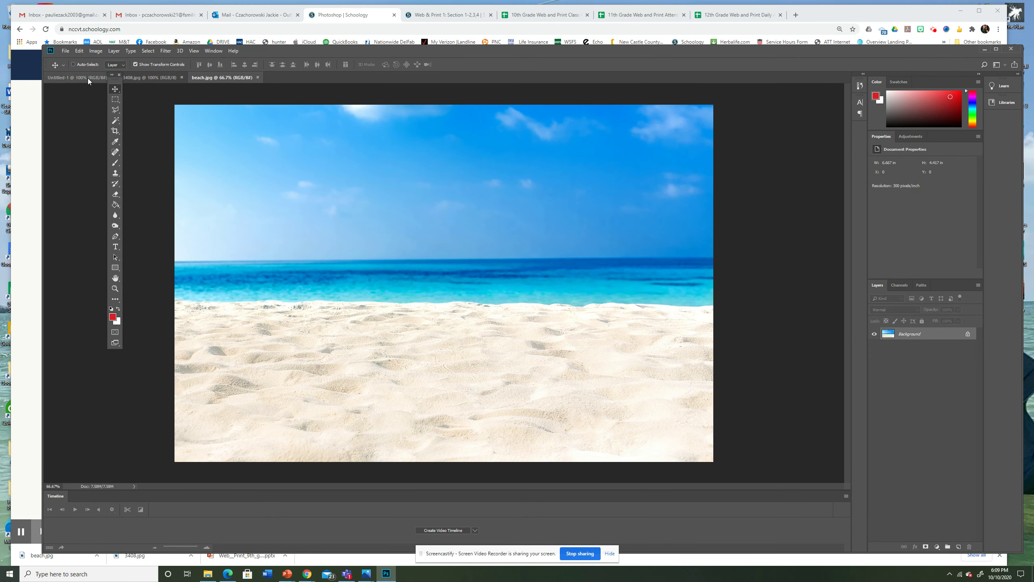
Step: Marquee-select the entire beach.jpg image, copy it, and return to Untitled-1
click(82, 78)
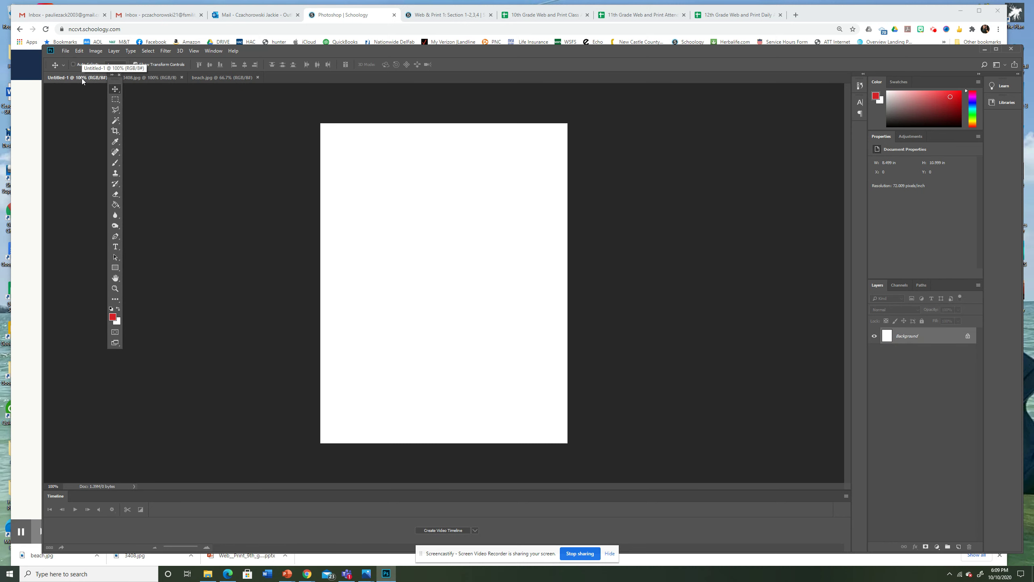
click(160, 81)
click(214, 80)
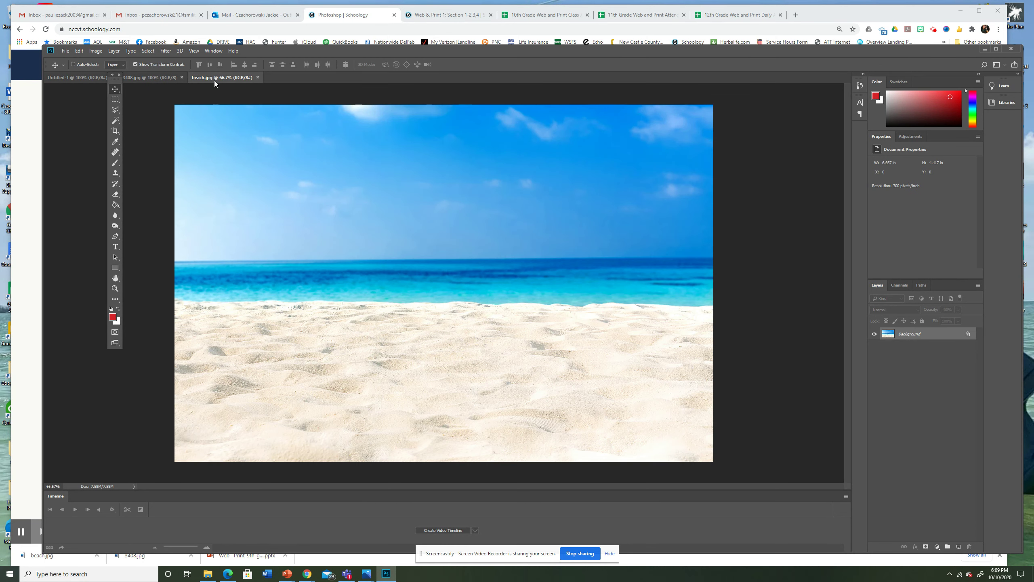
click(115, 103)
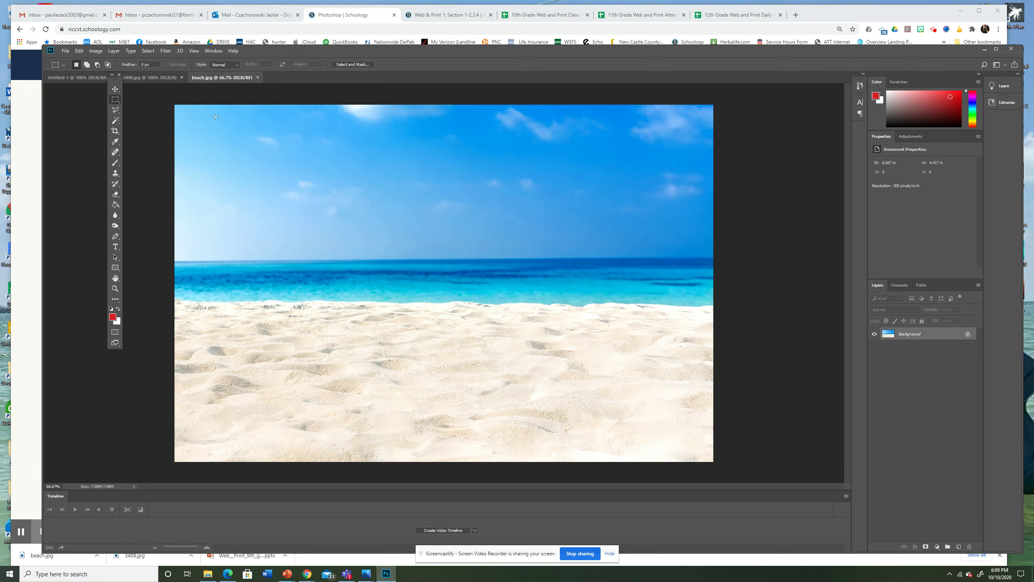
drag(173, 103, 715, 462)
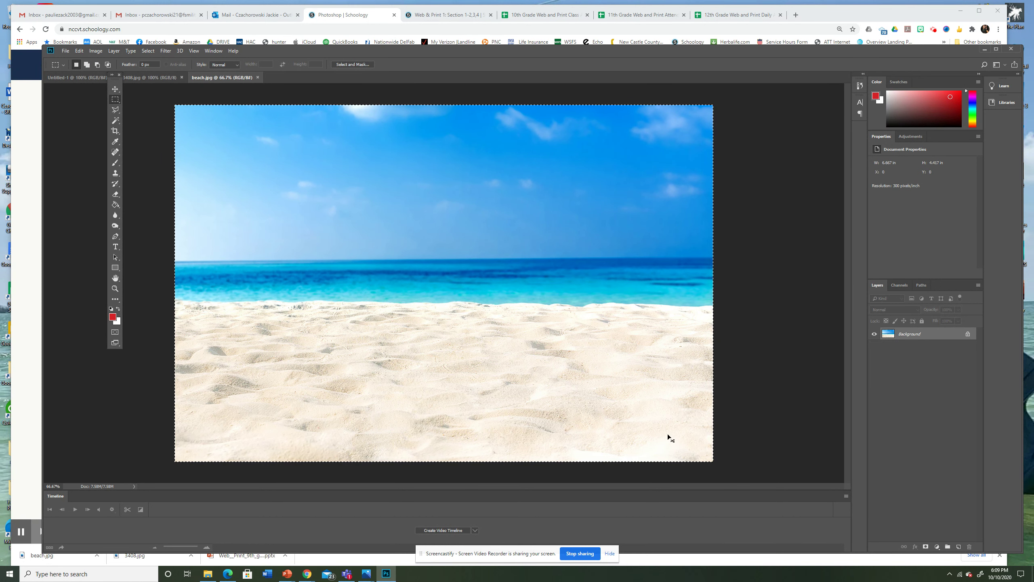
click(66, 51)
mouse_move(82, 52)
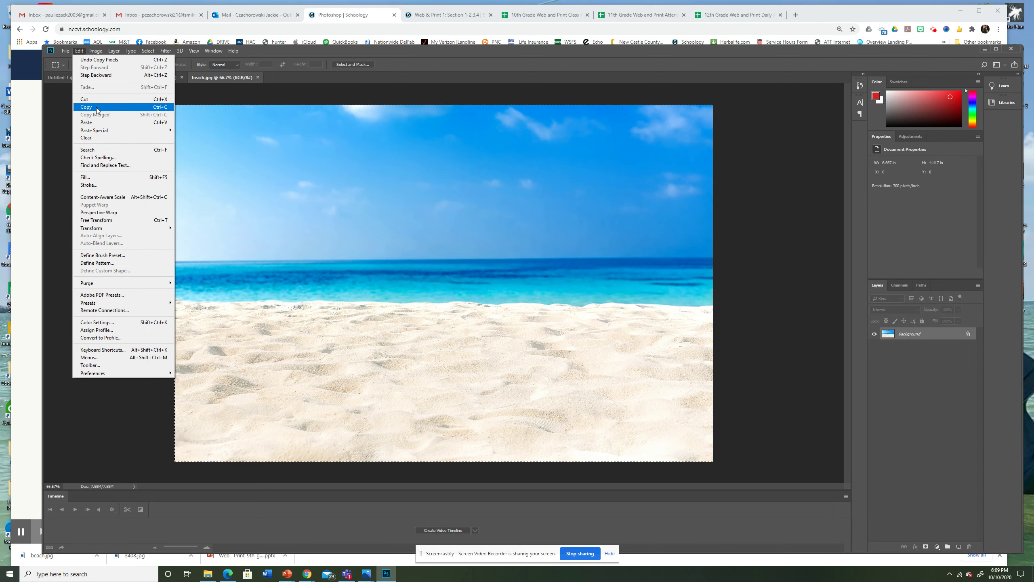
click(774, 168)
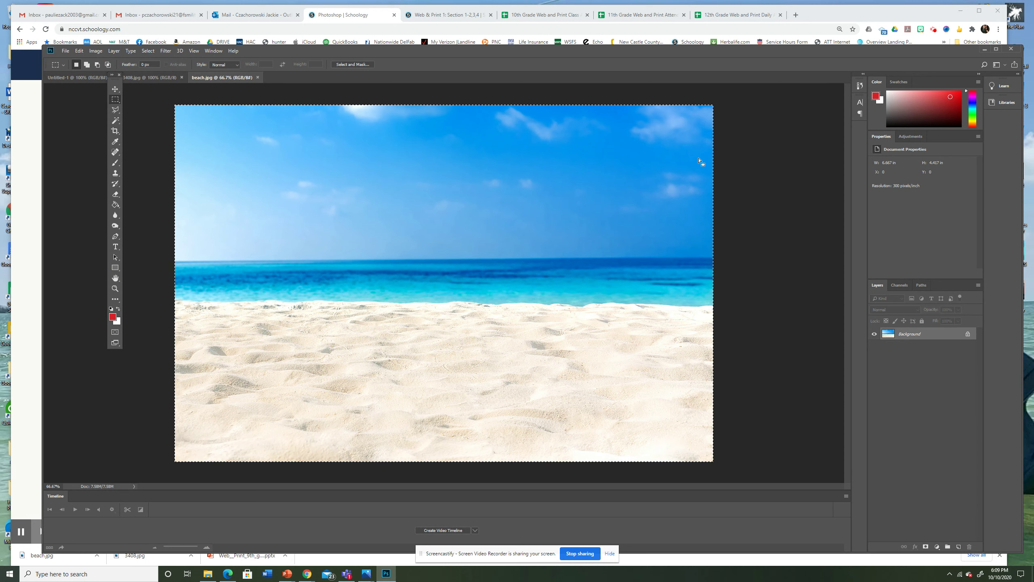
click(75, 79)
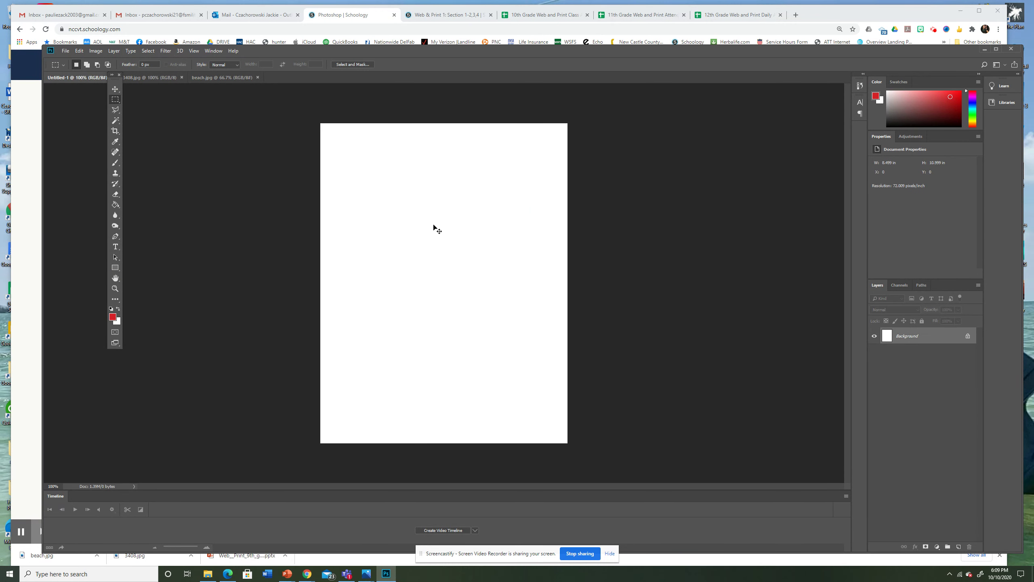
Step: Paste the beach image into Untitled-1 as a new layer and roughly scale and place it
key(ctrl+v)
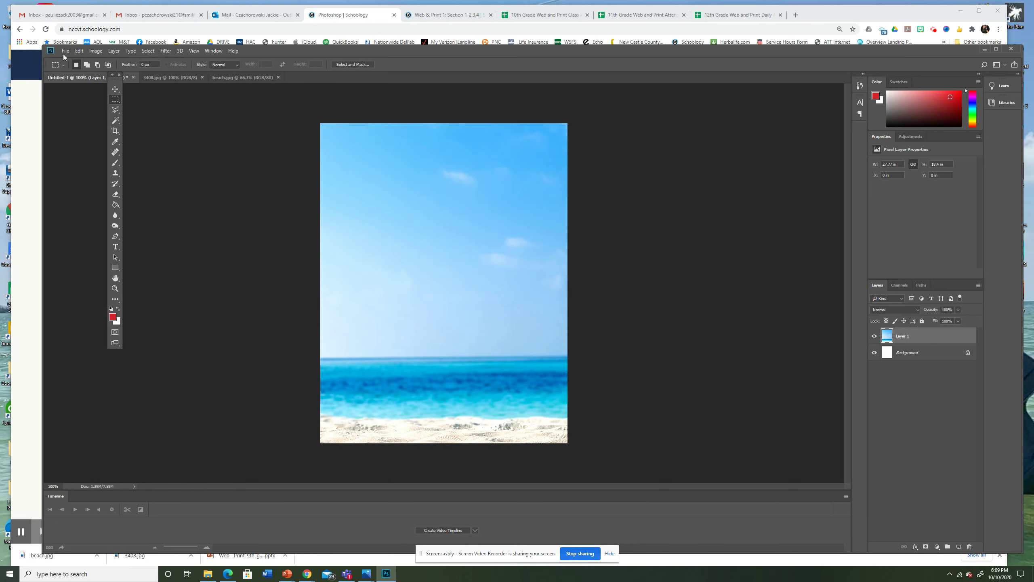
click(79, 50)
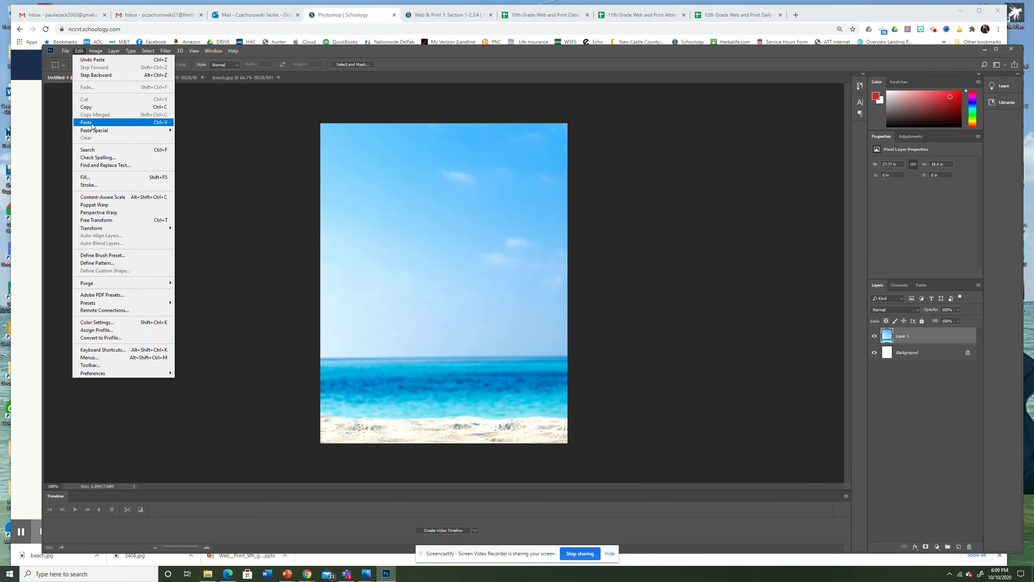
click(227, 139)
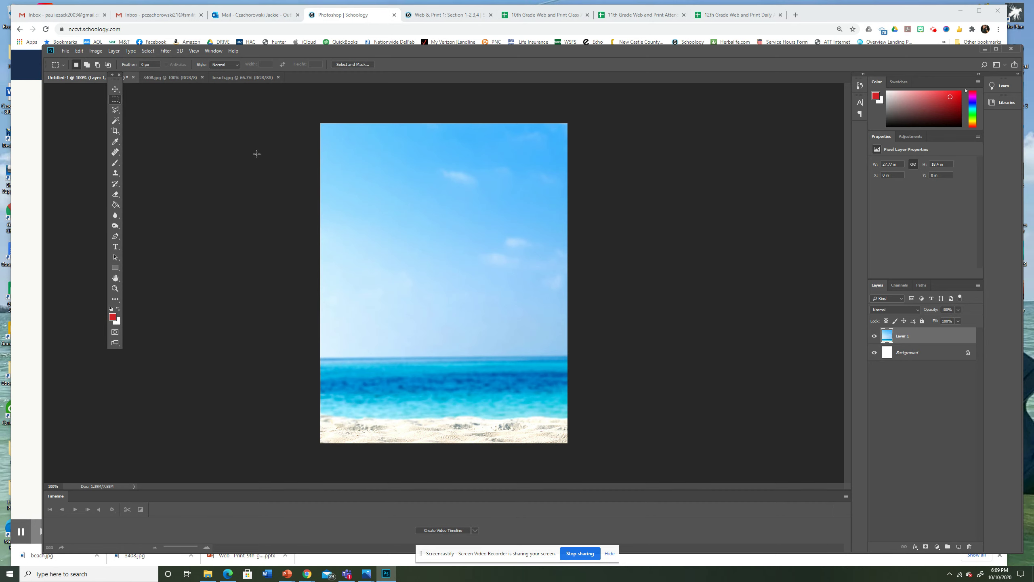
click(115, 90)
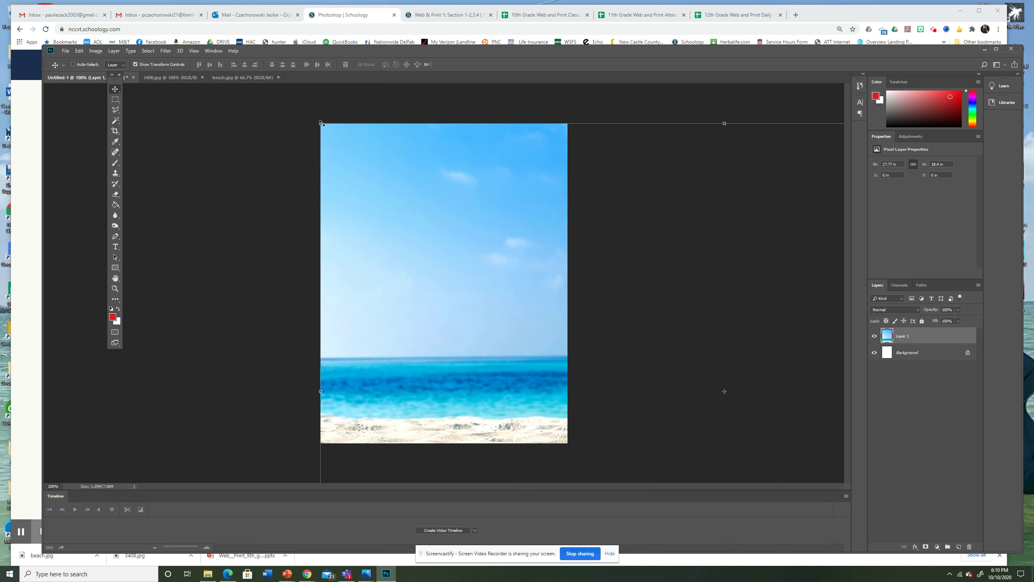
drag(321, 123, 576, 363)
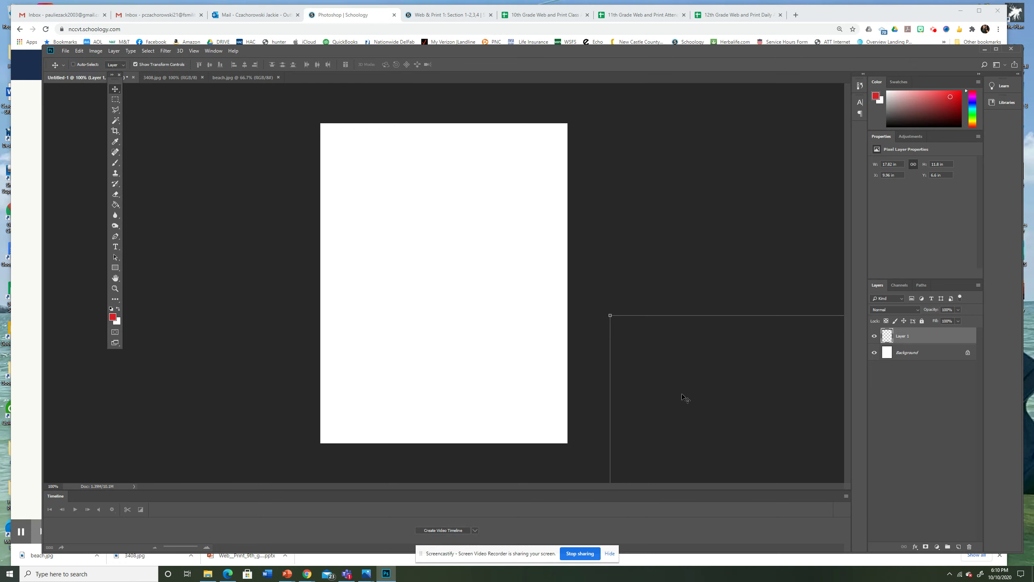
key(Return)
drag(680, 390, 333, 196)
Step: Free-transform the beach layer again so sky, sea and sand cover the whole canvas
key(ctrl+t)
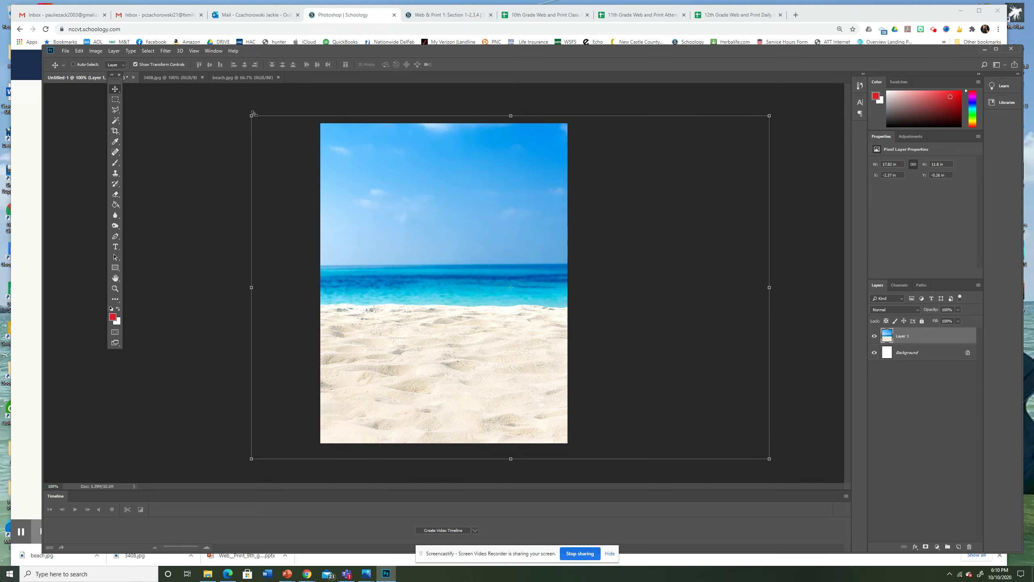
drag(251, 116, 389, 207)
drag(504, 367, 435, 279)
drag(703, 377, 785, 474)
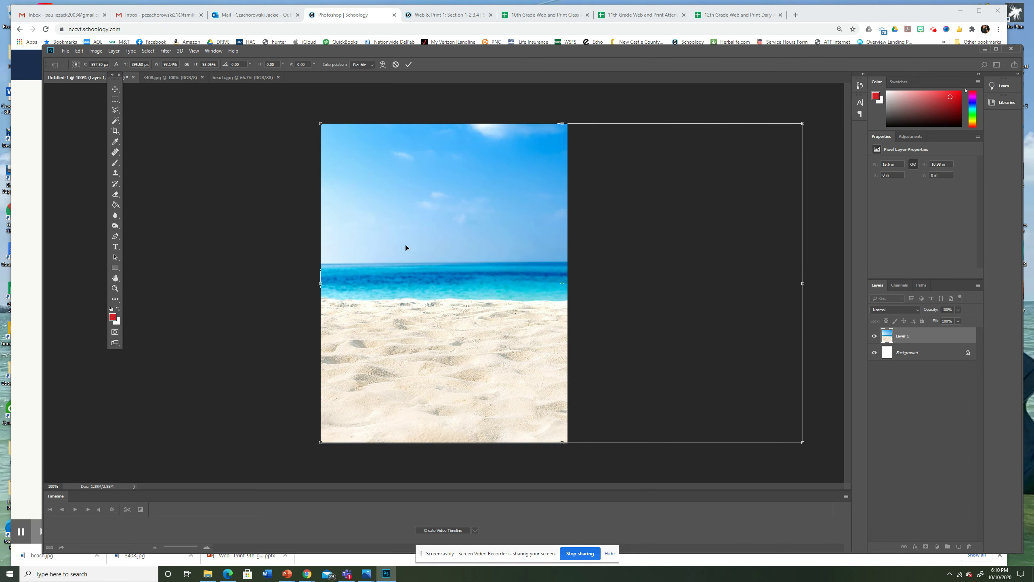
key(Return)
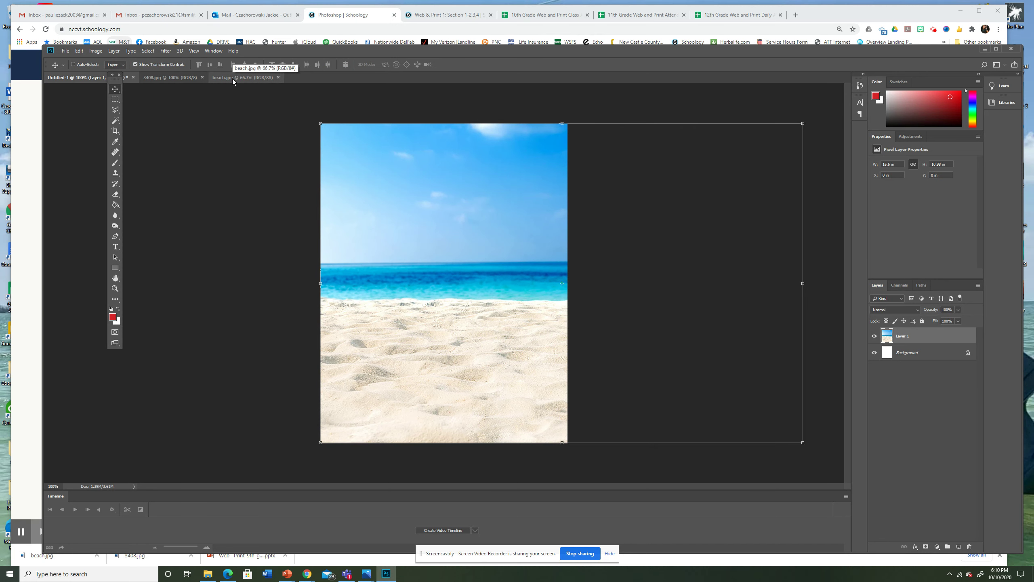
Step: Copy the entire 3408.jpg pug photo and paste it into Untitled-1 as Layer 2
click(165, 79)
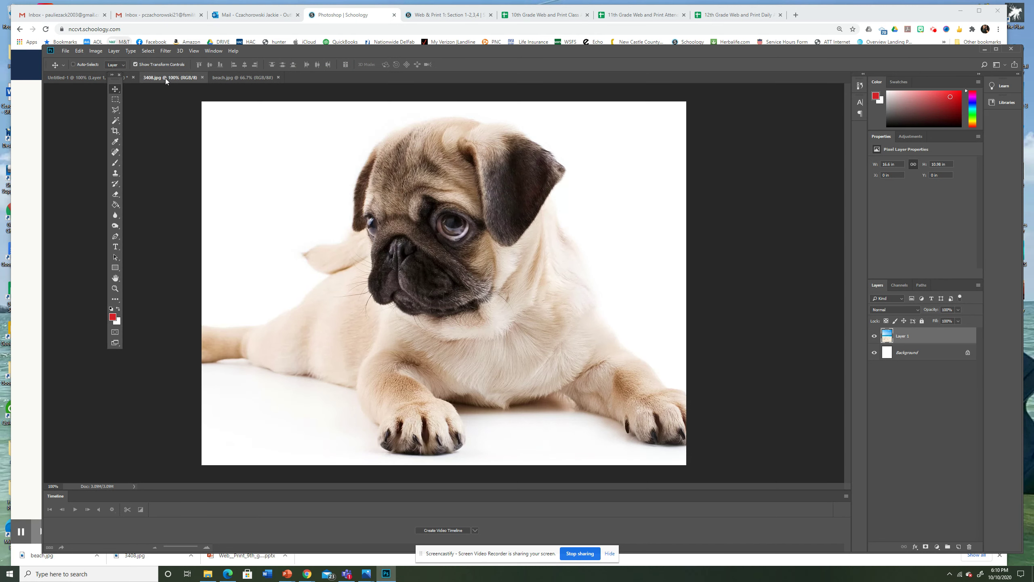
click(118, 101)
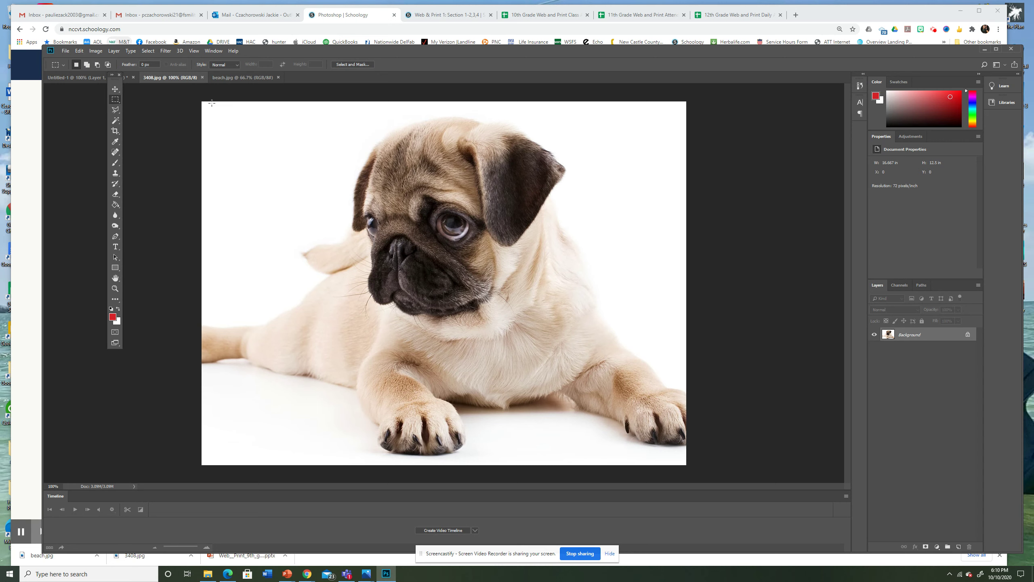
drag(200, 99, 771, 469)
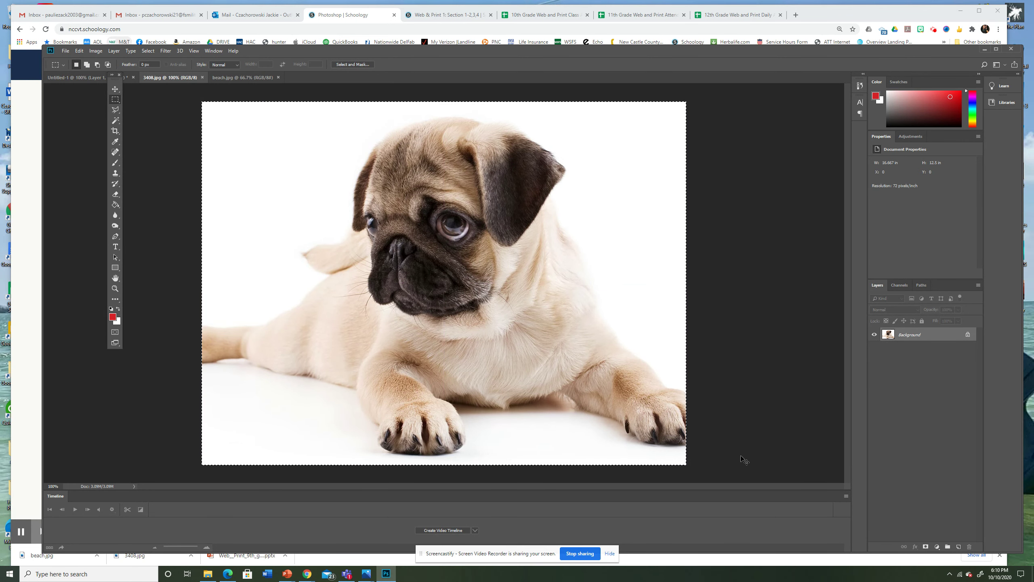
click(76, 77)
click(115, 88)
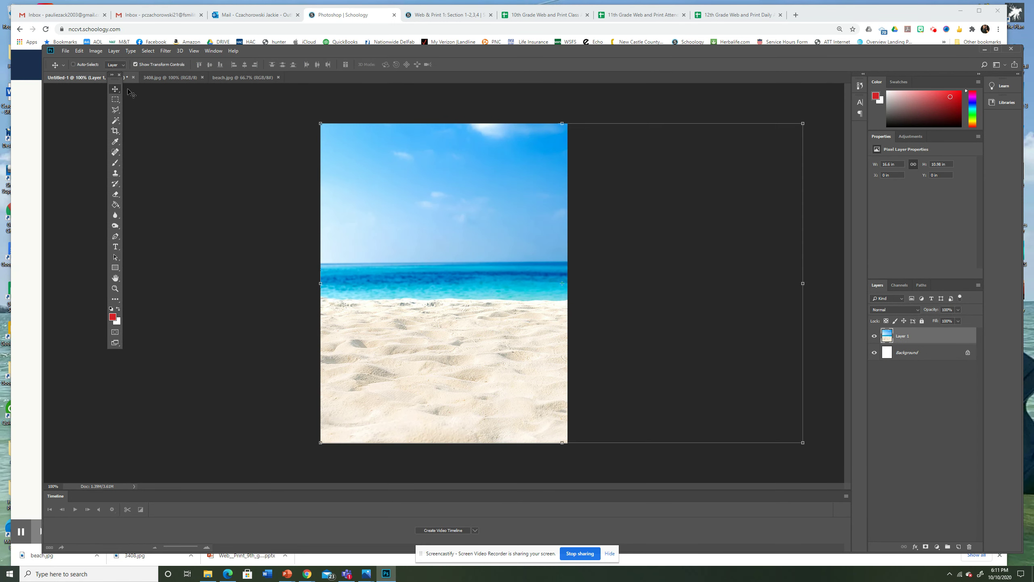
key(ctrl+v)
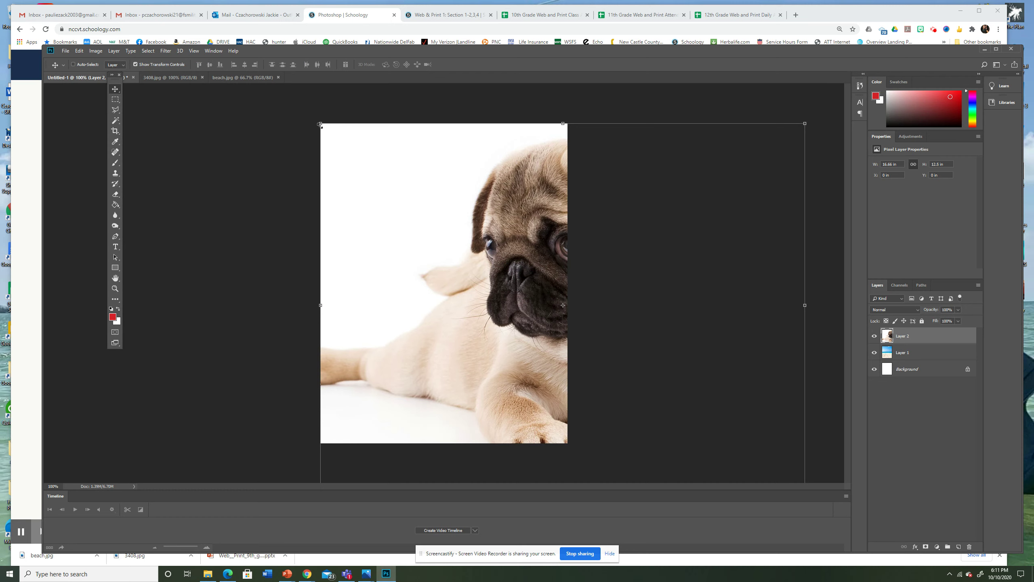
Step: Scale the pug layer to about 51% and place it across the canvas's lower half
drag(321, 125, 368, 248)
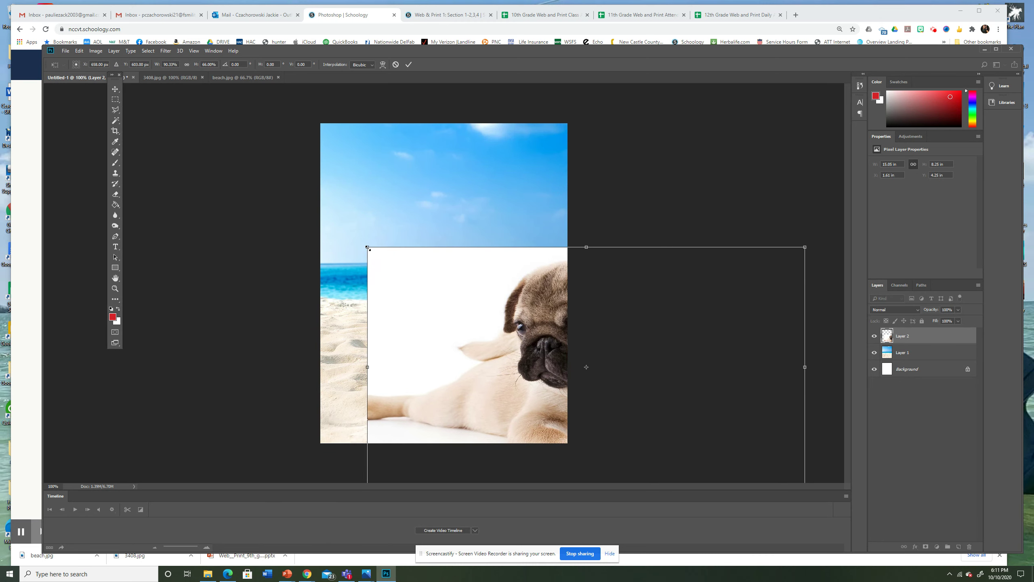
key(ctrl+z)
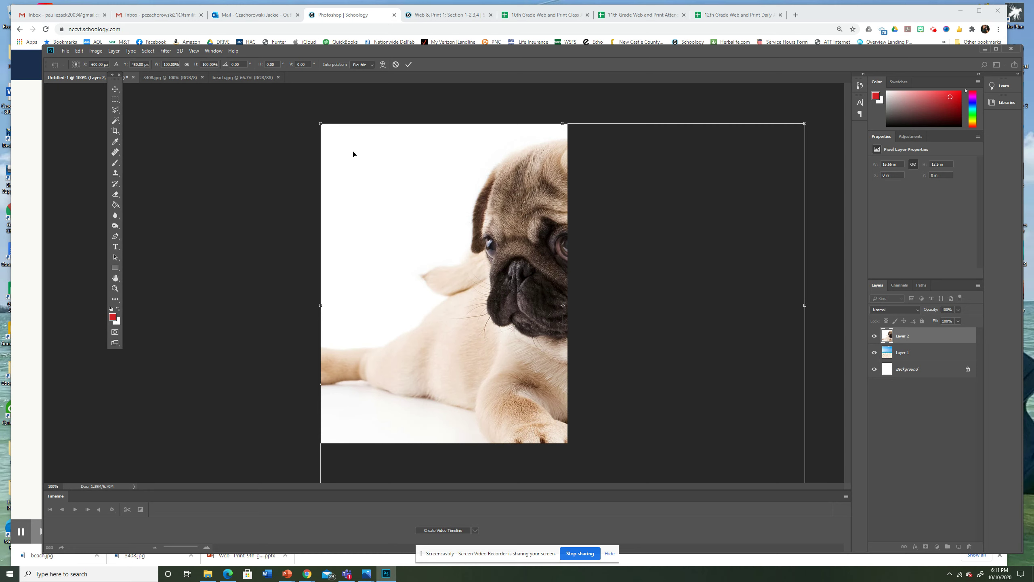
drag(320, 123, 542, 289)
drag(545, 356, 324, 292)
drag(580, 220, 507, 275)
mouse_move(416, 338)
mouse_down()
mouse_move(450, 342)
mouse_move(415, 341)
mouse_up()
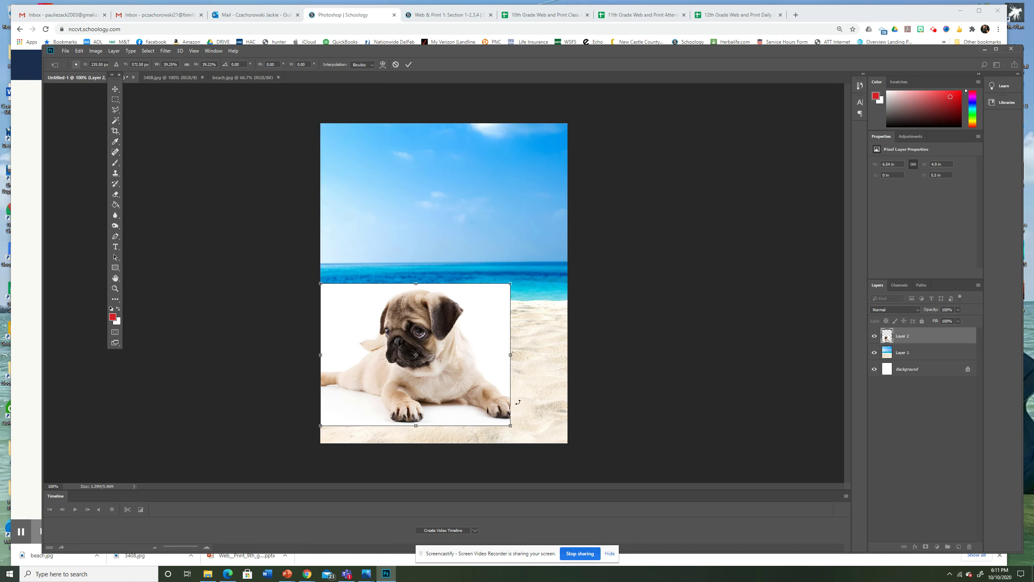
drag(510, 425, 567, 469)
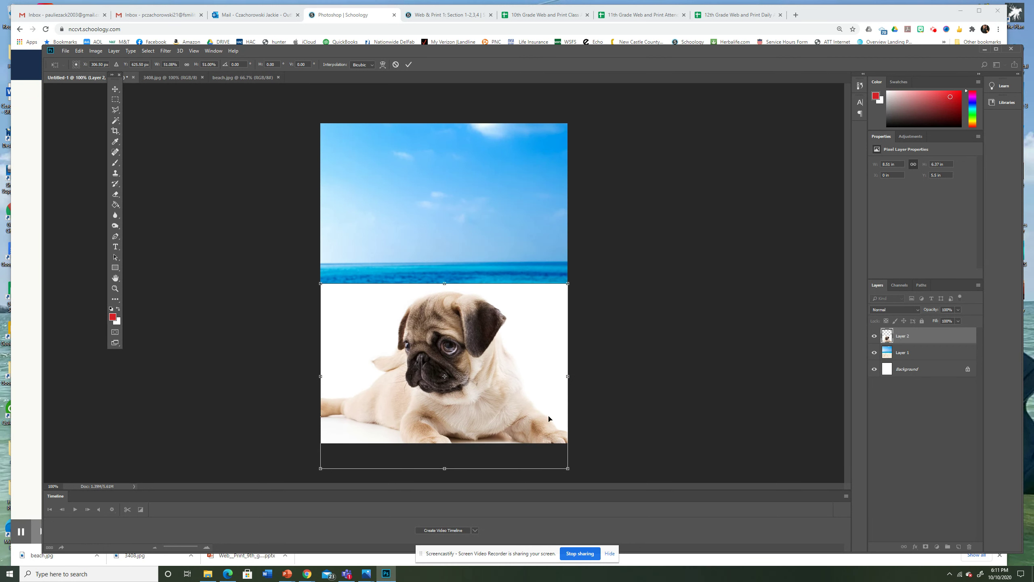
key(Return)
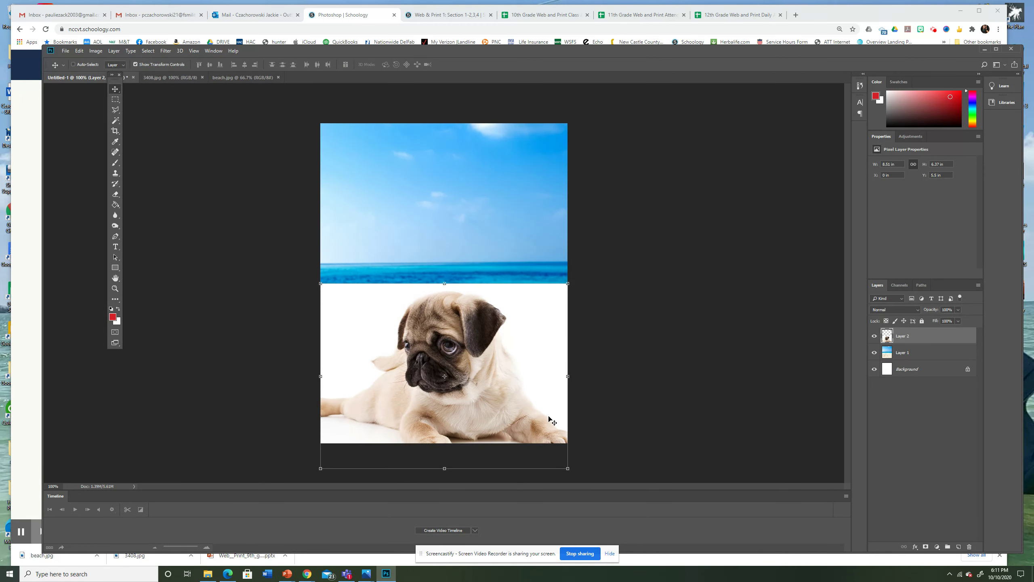
Step: Select the white backdrop around the pug on Layer 2 with the Magic Wand
click(116, 120)
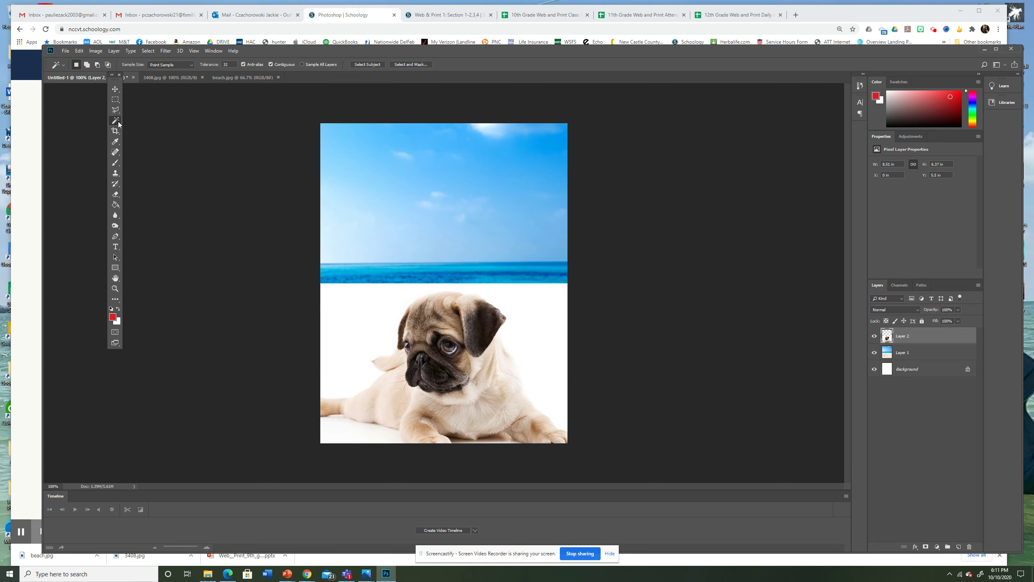
click(347, 316)
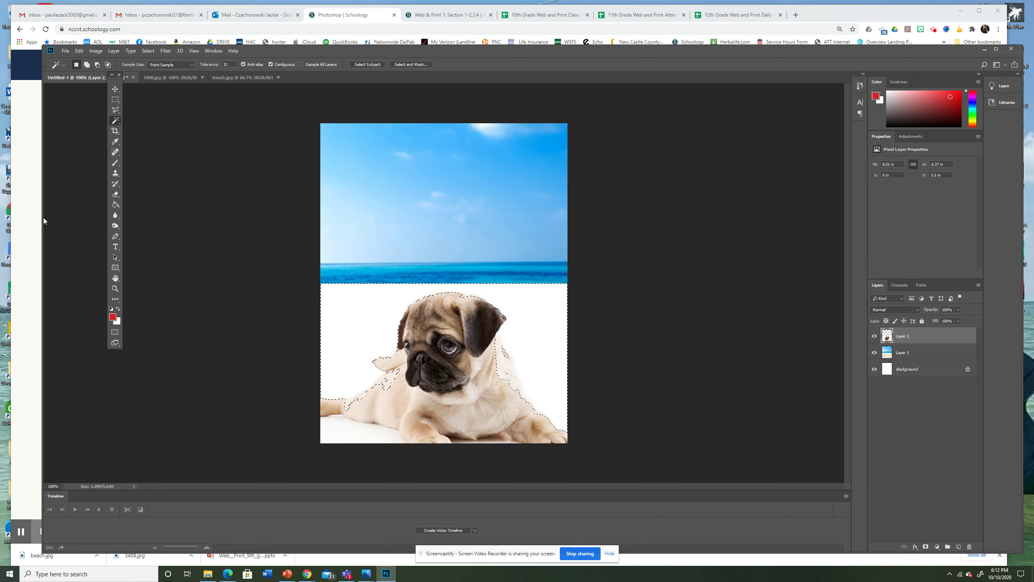
click(116, 194)
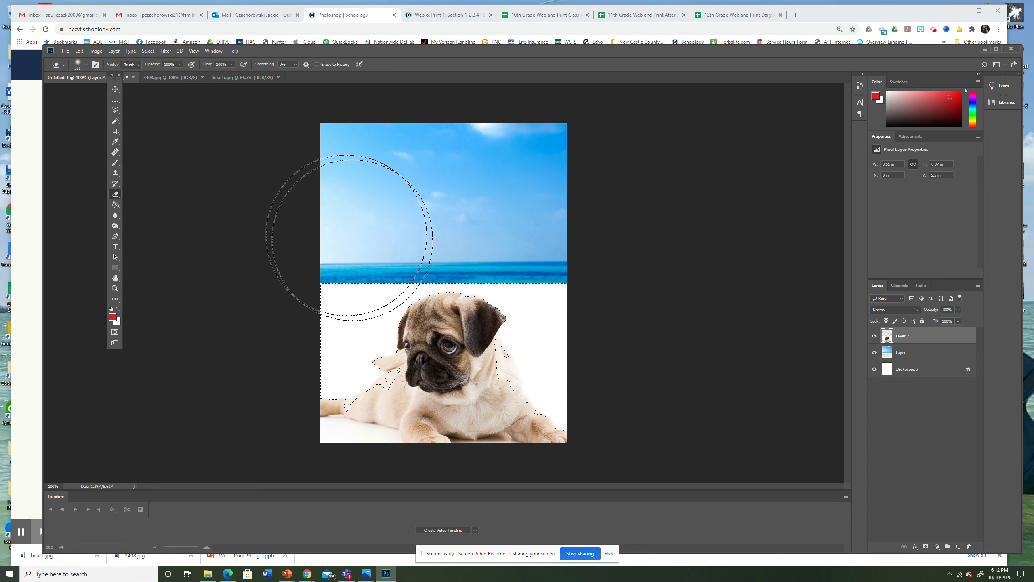
Step: Erase the white background to the left and upper right of the pug
click(87, 65)
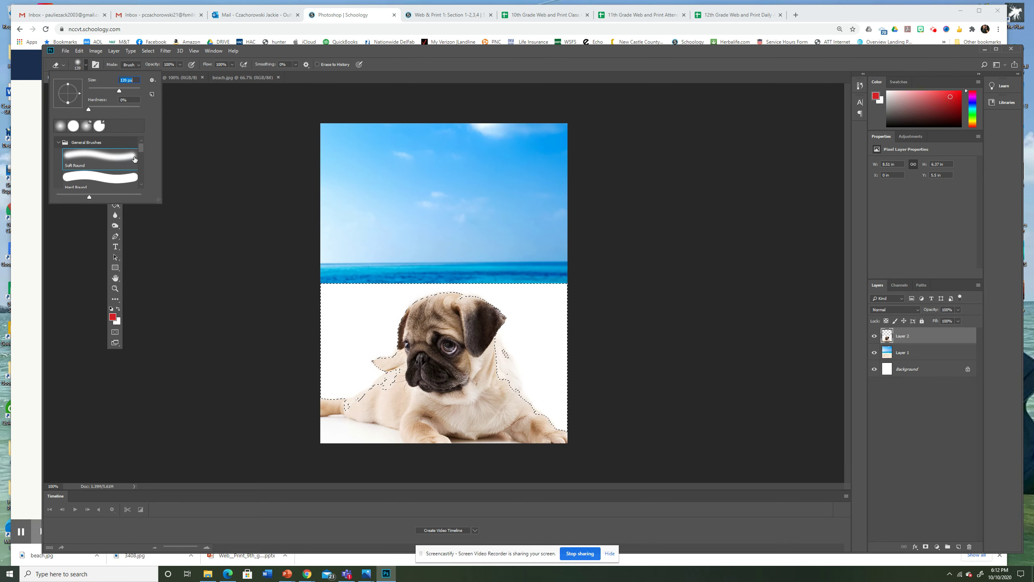
drag(423, 275, 376, 276)
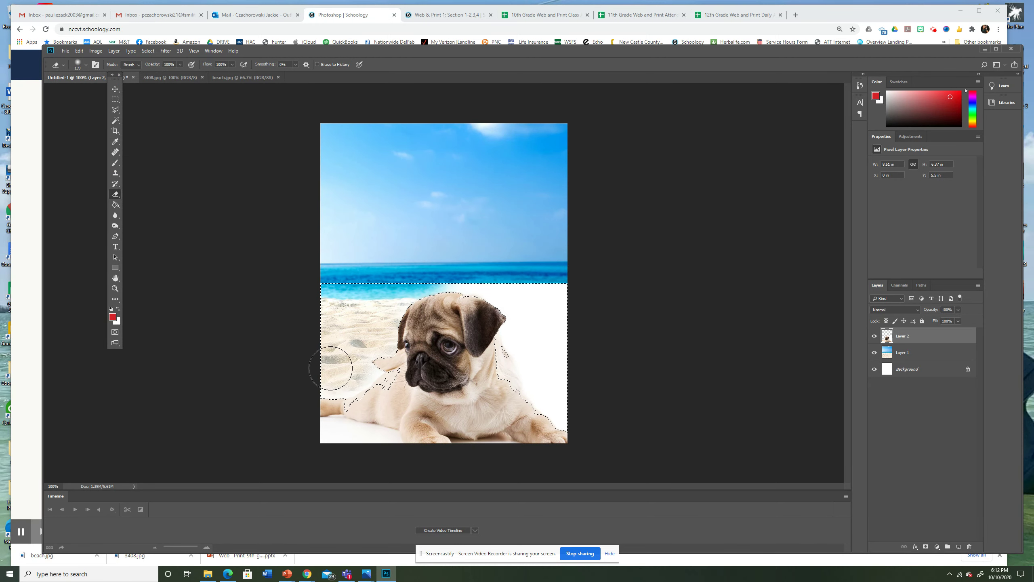
drag(627, 282, 557, 331)
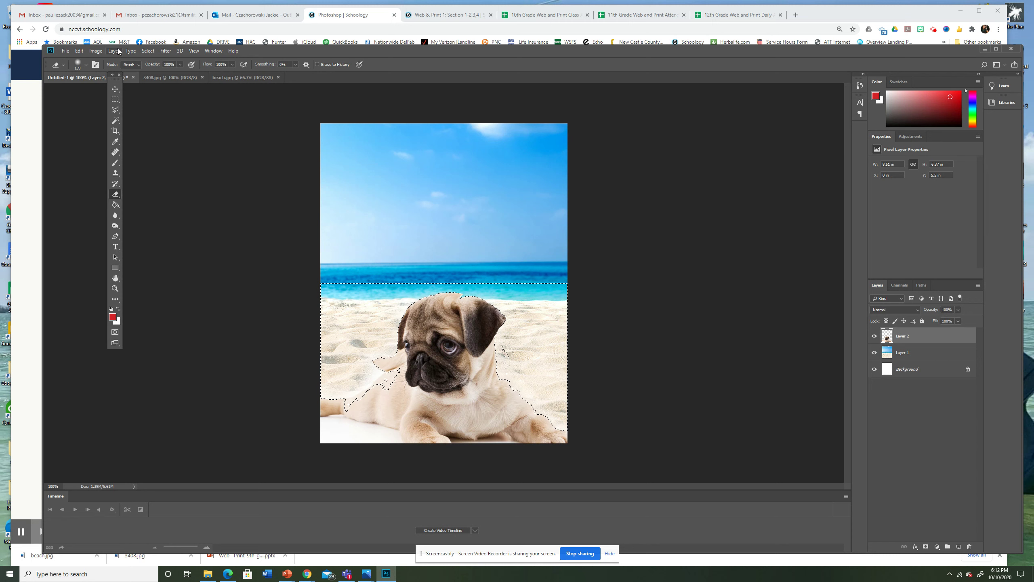
Step: Clear the selection around the pug with Ctrl+D
click(147, 52)
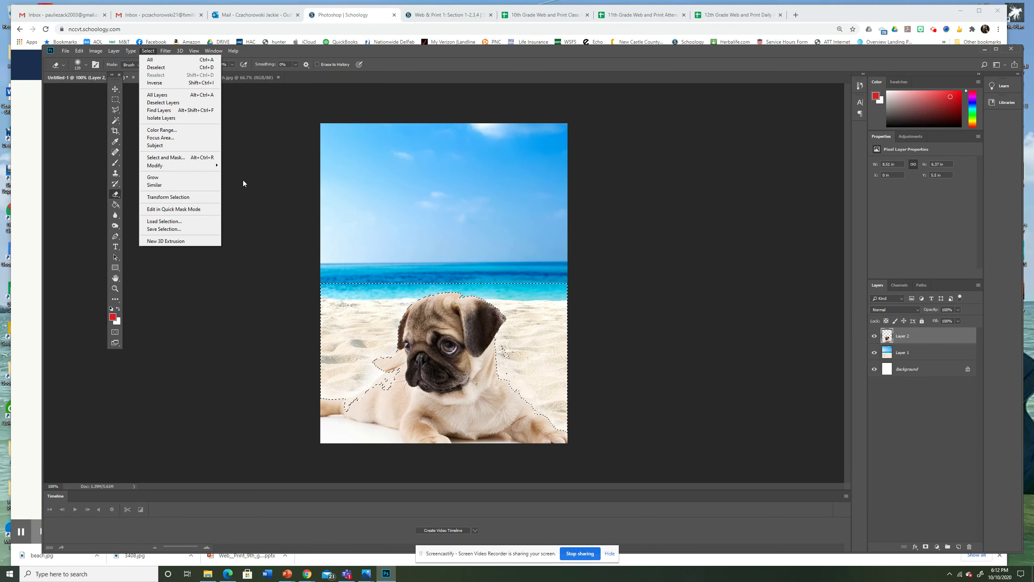
click(285, 160)
key(ctrl+d)
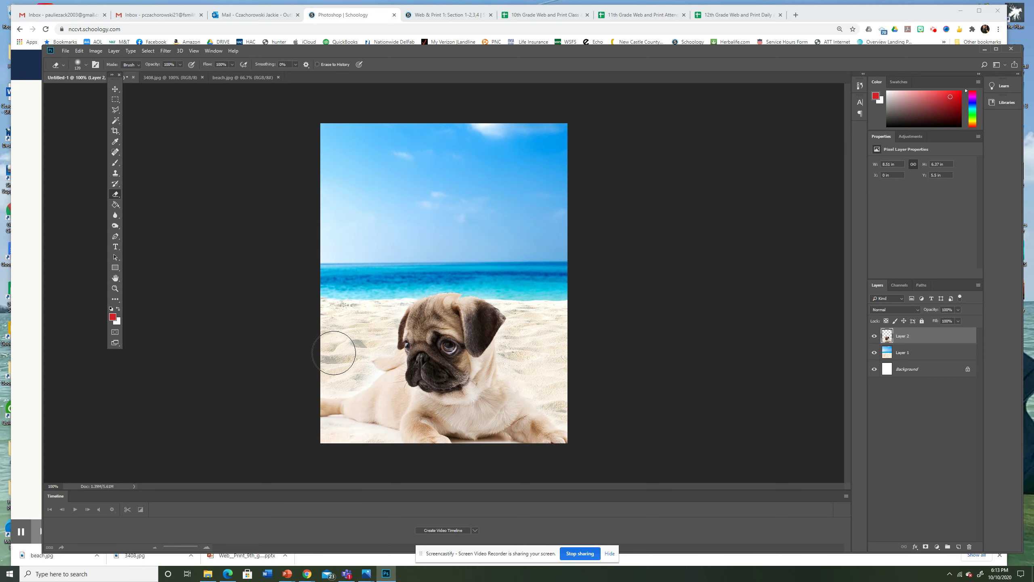
Step: Set the eraser to a 70 px Hard Round brush
click(86, 64)
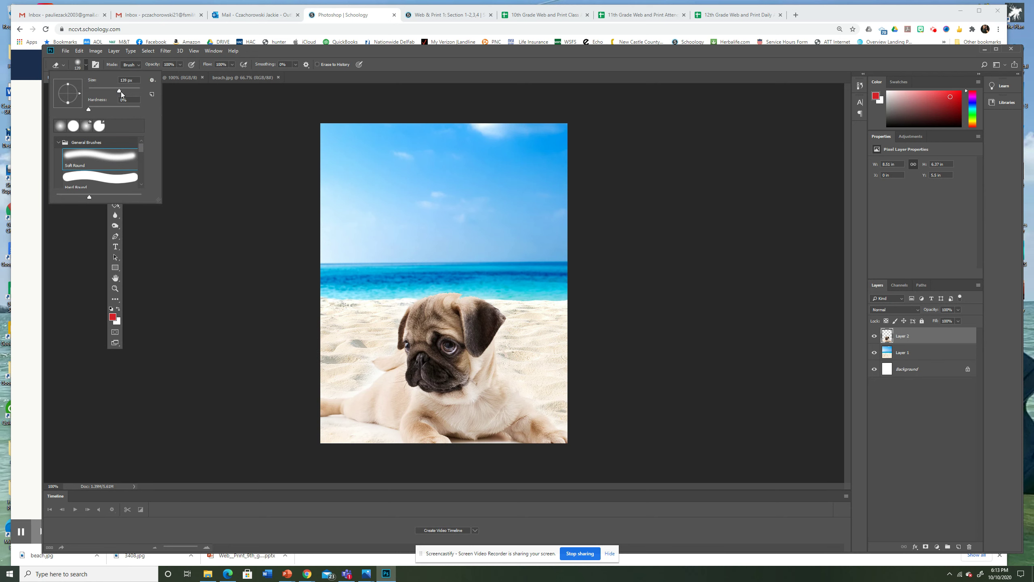
click(352, 352)
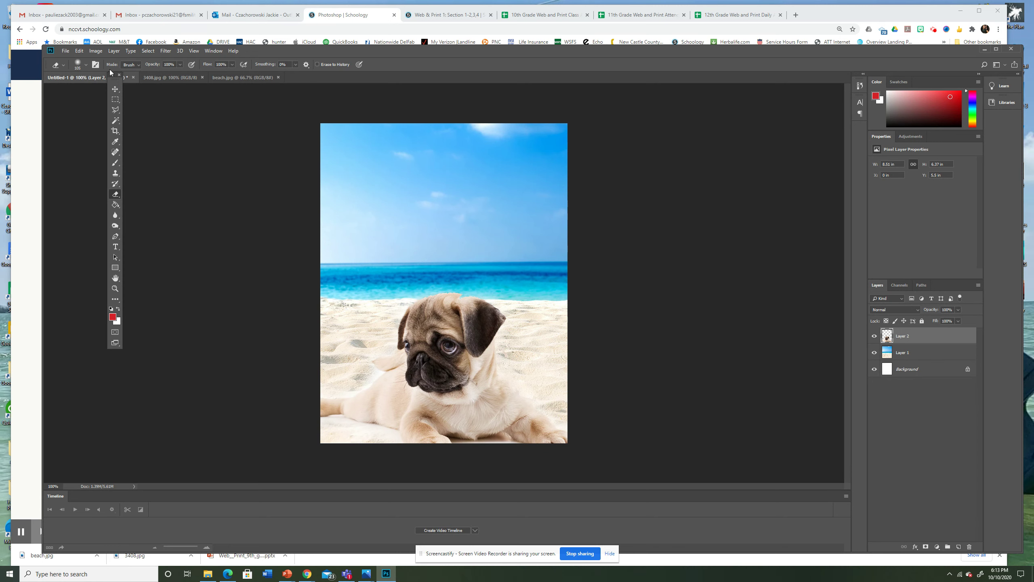
click(86, 65)
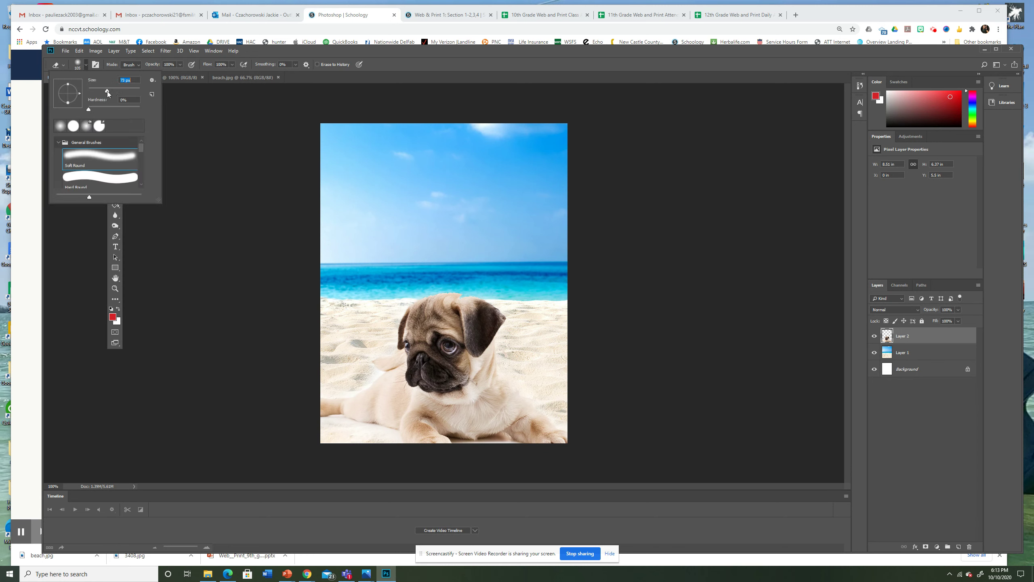
drag(107, 90, 106, 90)
click(528, 372)
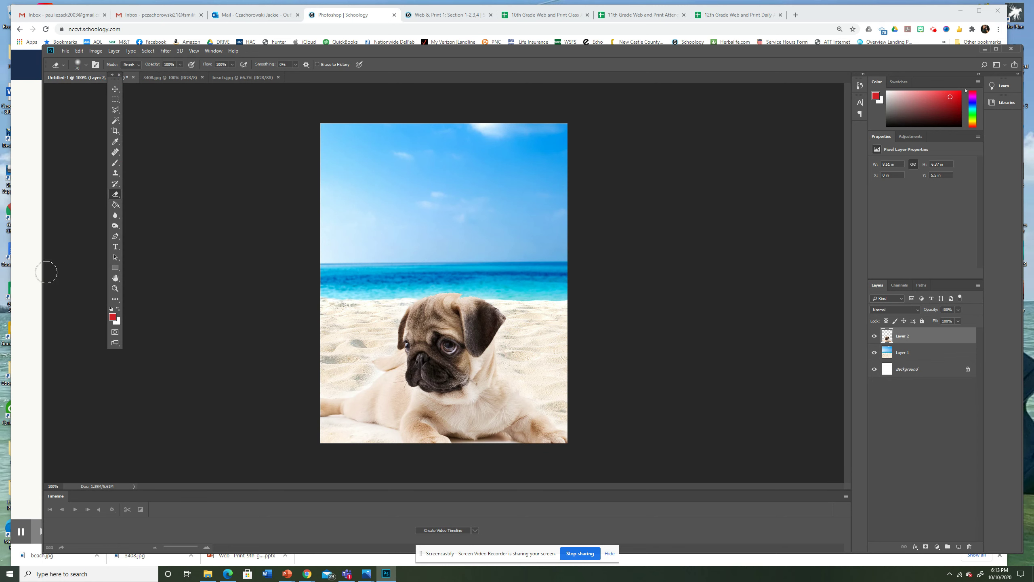
click(86, 64)
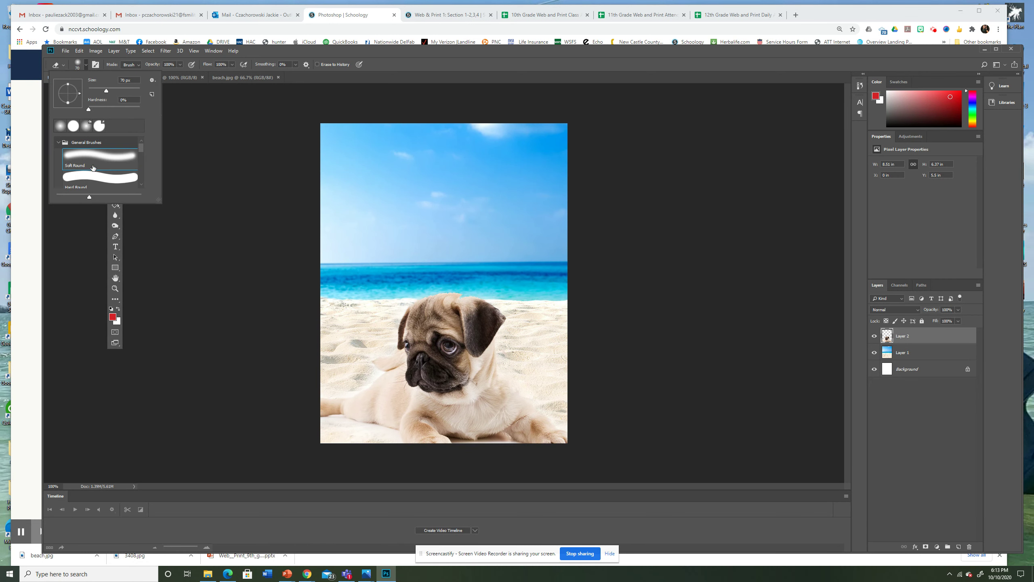
click(111, 186)
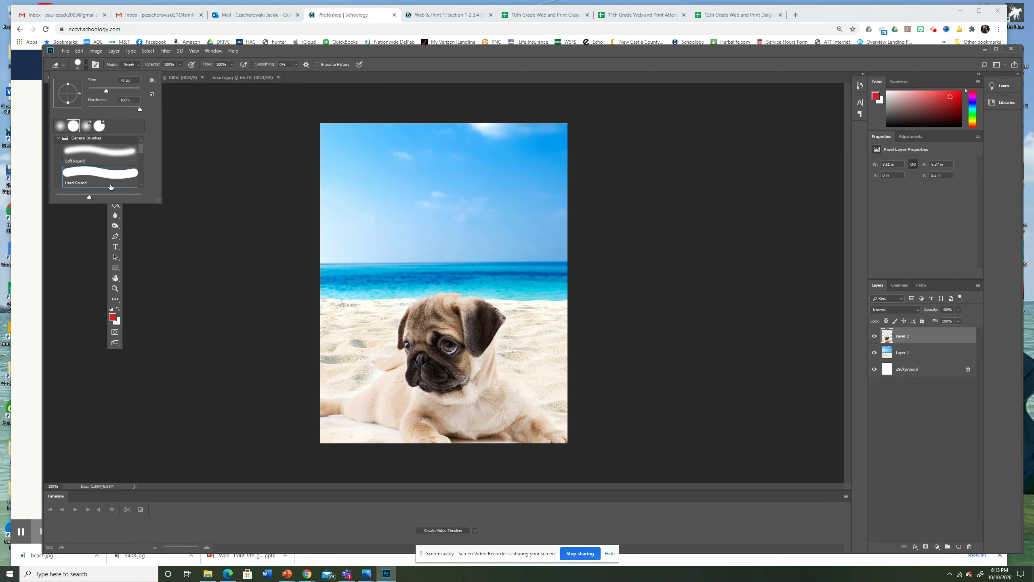
click(332, 432)
Step: Erase the leftover pale pixels along the bottom edge and left of the pug
drag(331, 433, 379, 442)
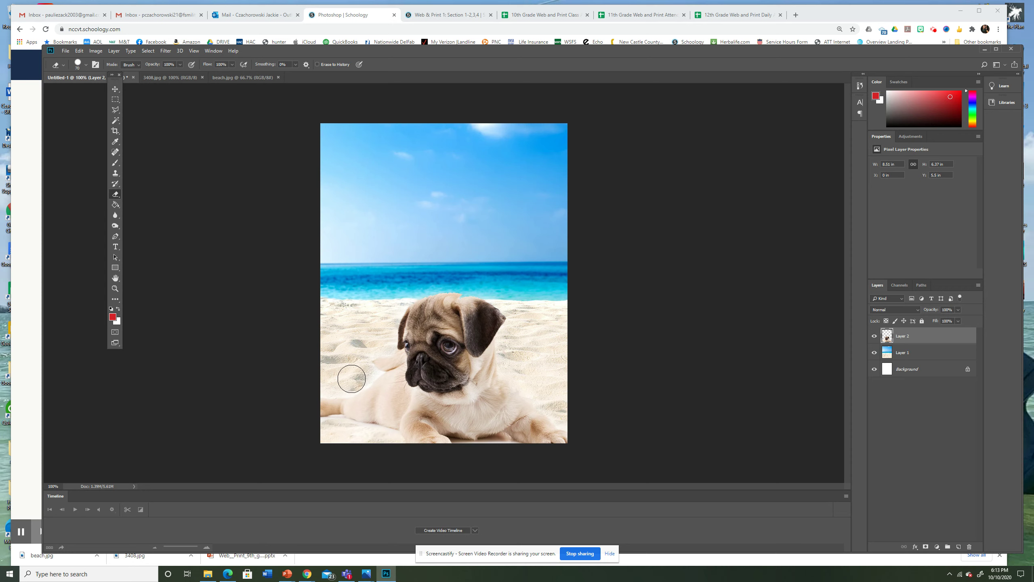
mouse_move(323, 383)
mouse_down()
mouse_move(362, 373)
mouse_move(366, 346)
mouse_move(380, 338)
mouse_move(369, 380)
mouse_move(358, 370)
mouse_move(382, 377)
mouse_up()
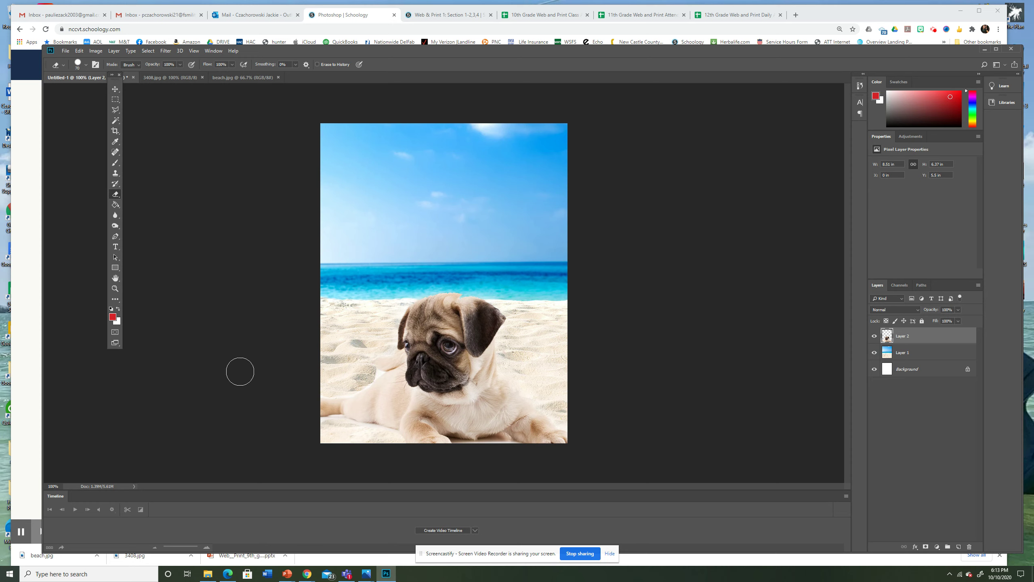
click(115, 288)
Step: Zoom in on the pug's face and hip and set the Eraser brush to 18 px
drag(365, 368, 420, 397)
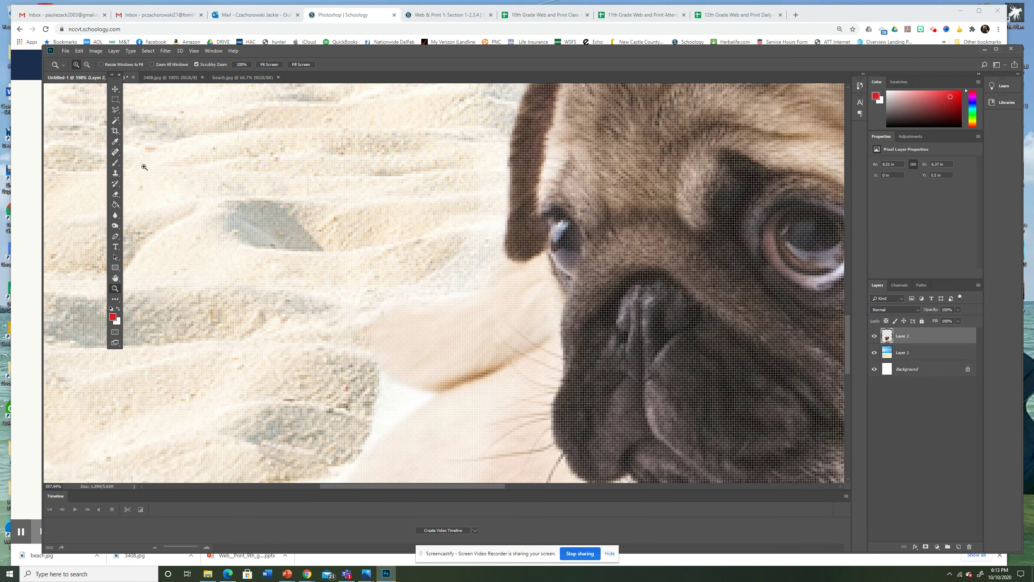
click(115, 194)
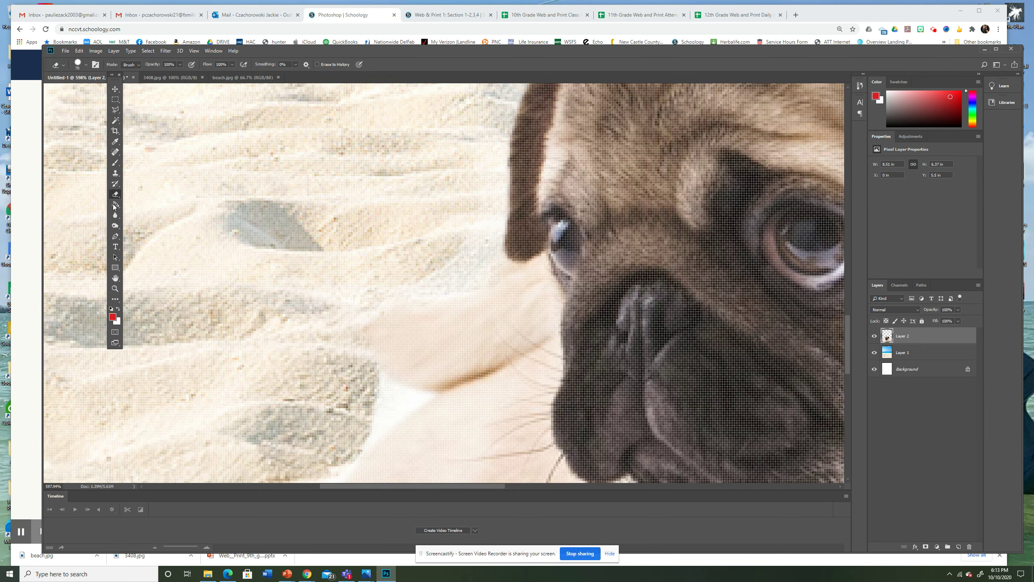
click(82, 65)
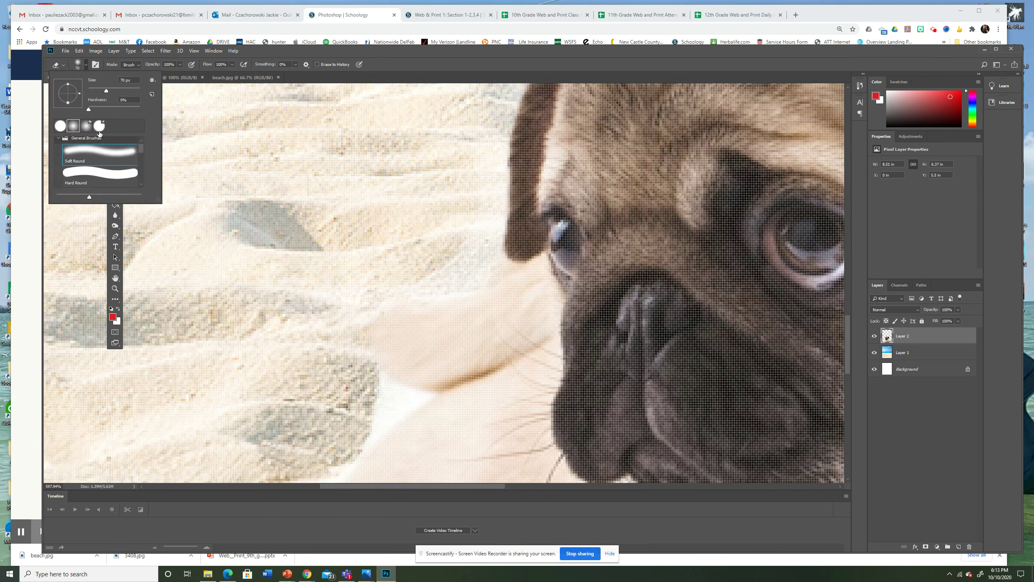
drag(105, 91, 93, 91)
Step: Erase the pale fringe beside the pug's chest and above its ear, then fit the image on screen
mouse_move(373, 408)
mouse_down()
mouse_move(397, 397)
mouse_move(348, 441)
mouse_move(351, 376)
mouse_move(387, 283)
mouse_move(445, 286)
mouse_move(477, 267)
mouse_move(459, 296)
mouse_move(469, 265)
mouse_move(464, 291)
mouse_move(505, 268)
mouse_move(500, 305)
mouse_move(536, 281)
mouse_move(540, 230)
mouse_move(527, 210)
mouse_move(434, 298)
mouse_up()
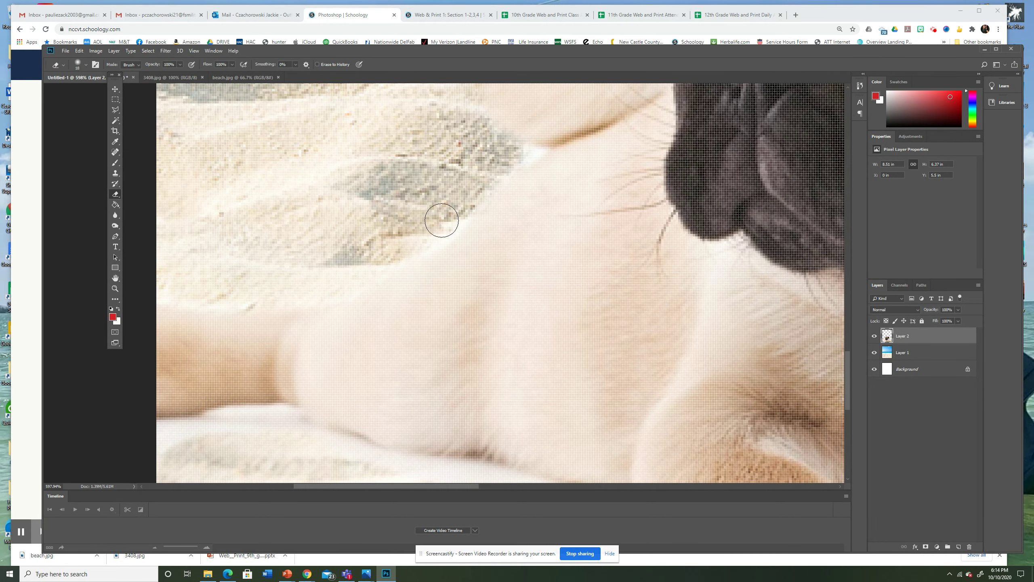
mouse_move(472, 195)
mouse_down()
mouse_move(362, 262)
mouse_move(302, 335)
mouse_move(62, 468)
mouse_up()
drag(557, 263, 439, 328)
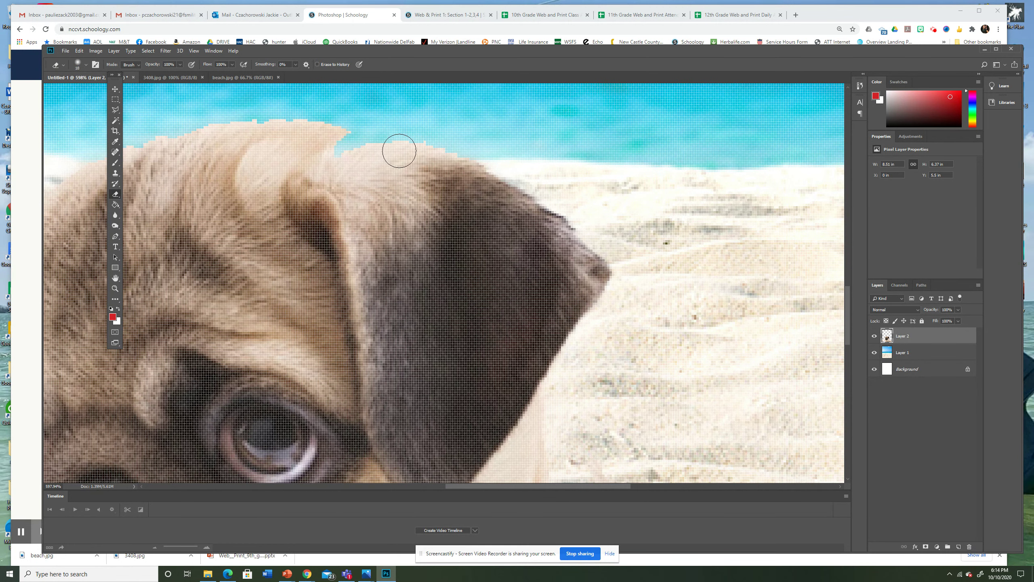
mouse_move(351, 139)
mouse_down()
mouse_move(341, 134)
mouse_move(358, 150)
mouse_move(349, 152)
mouse_up()
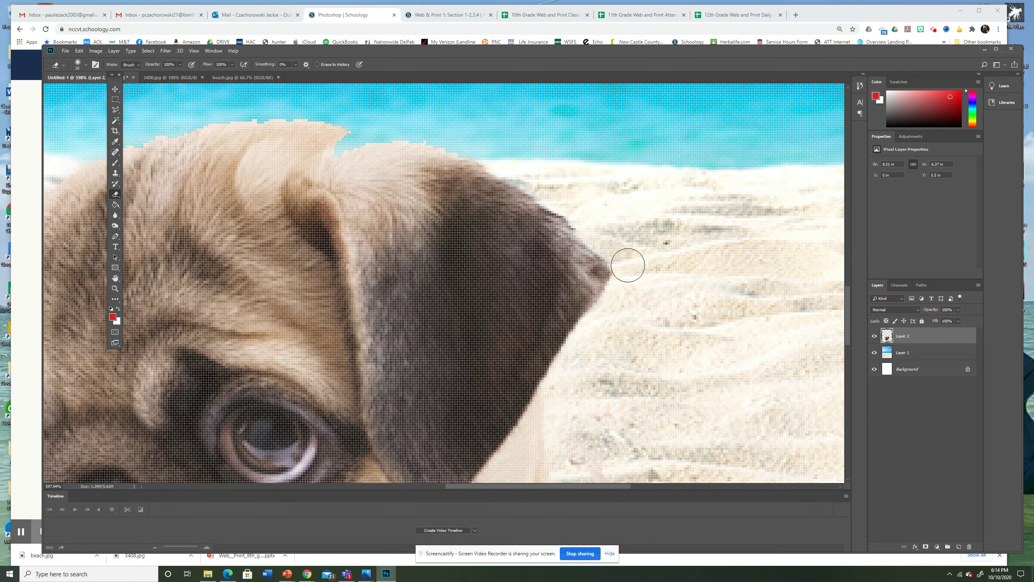
key(ctrl+0)
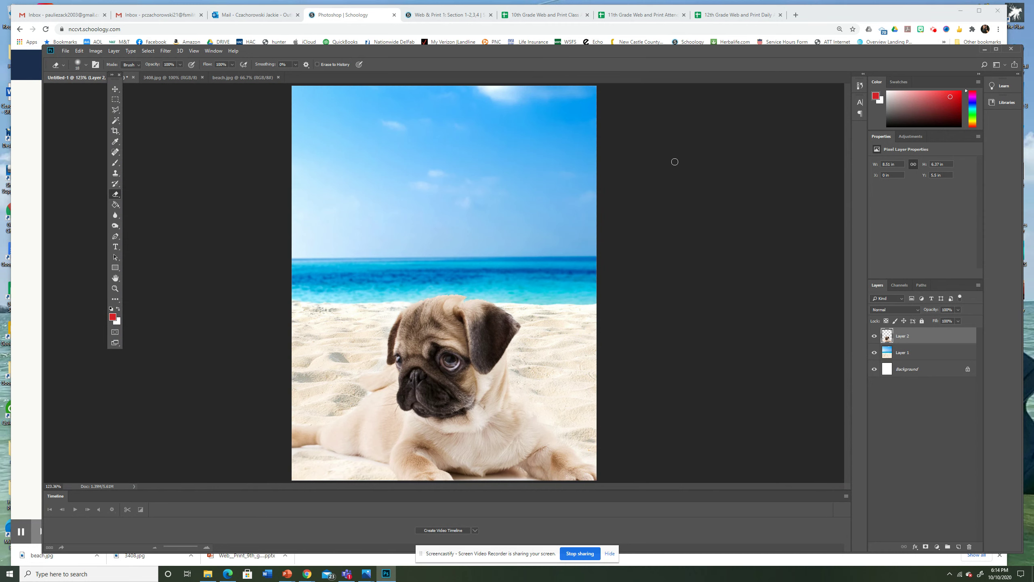
Step: Add a 'MY DOG' text layer in the sky above the pug
click(115, 247)
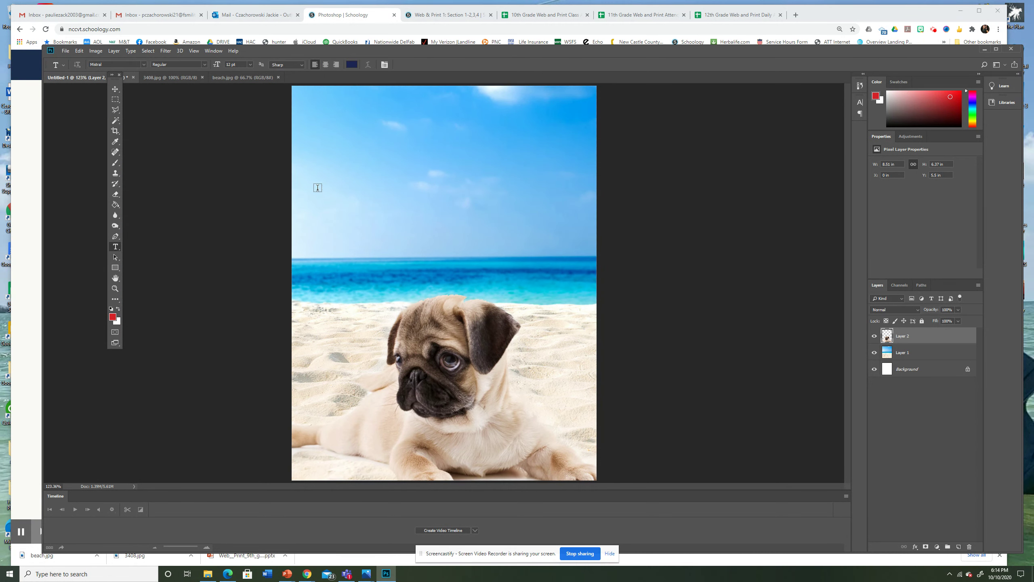
click(352, 171)
text(Hi)
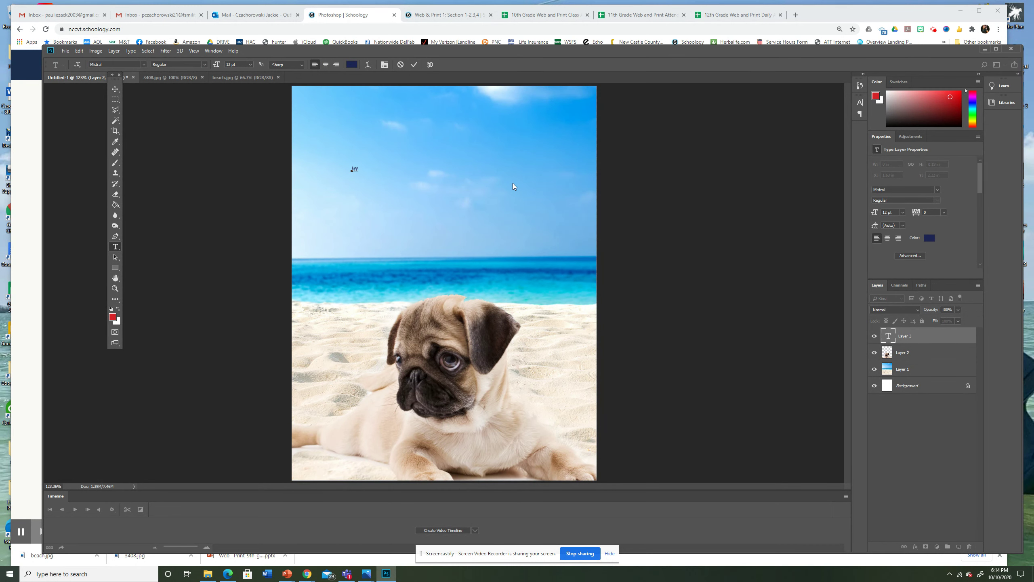
text( DOG)
click(114, 90)
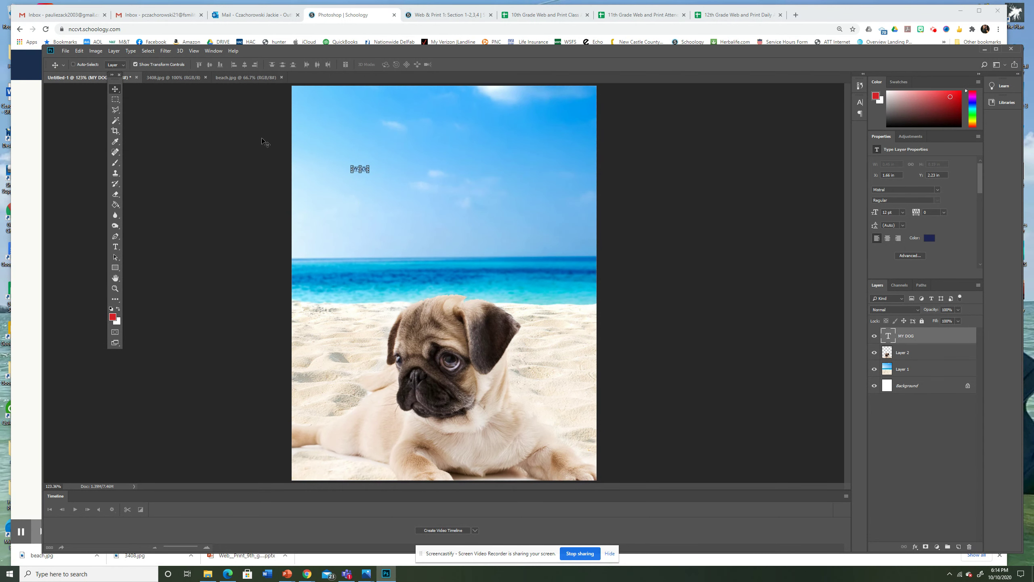
Step: Enlarge the MY DOG title greatly and position it across the upper sky
click(369, 173)
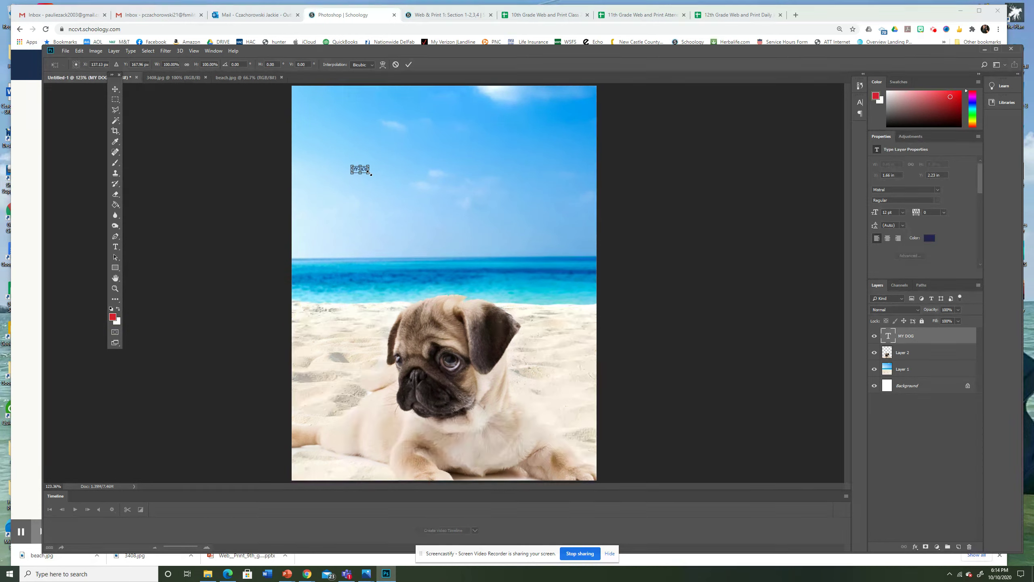
drag(369, 173, 578, 291)
drag(483, 190, 458, 163)
key(Return)
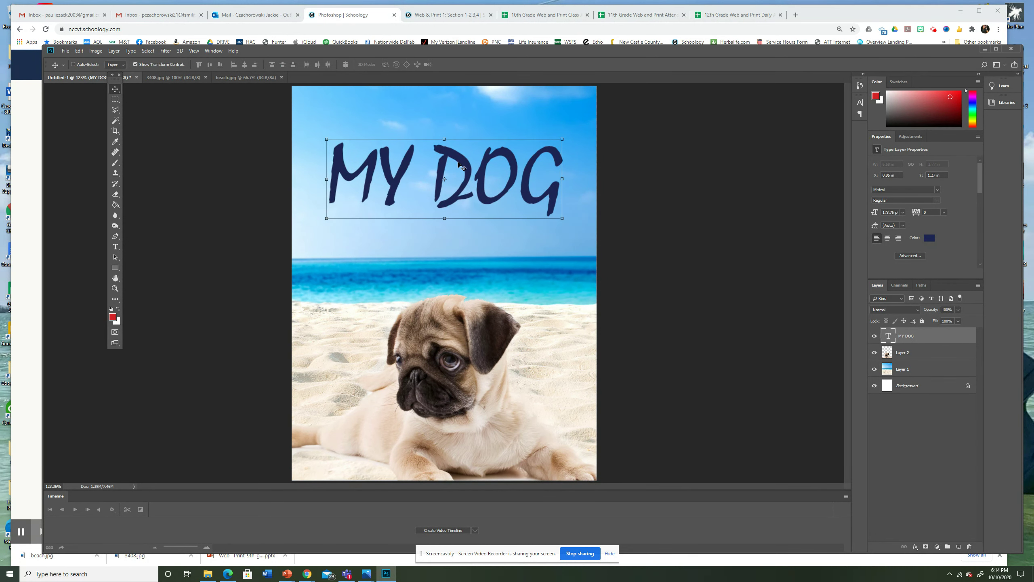
Step: Start saving the file as 'mydog' from the Save As window
click(65, 51)
click(89, 135)
text(mydog)
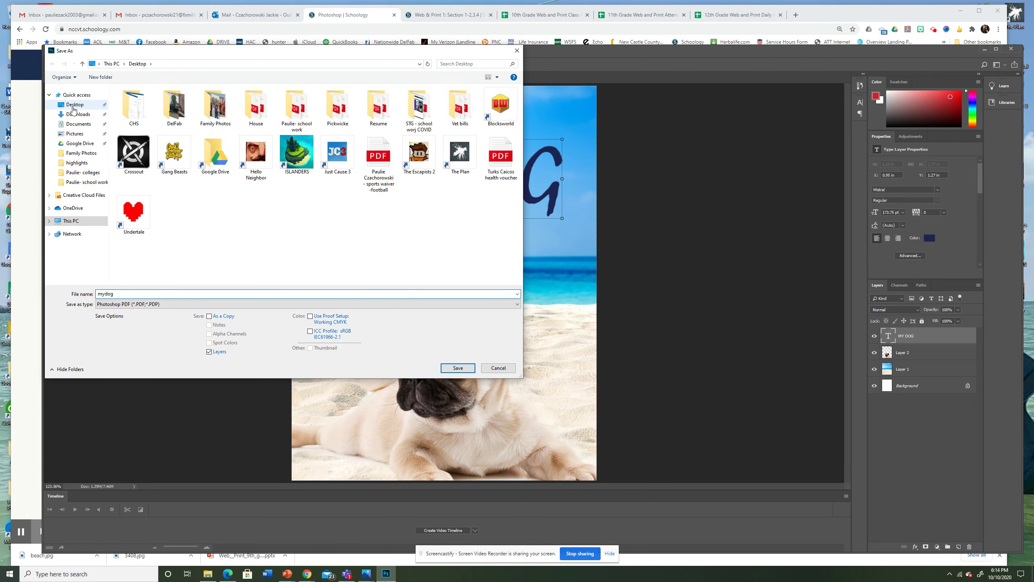
Step: Cancel the Save As window, leaving the composite as Untitled-1
click(498, 368)
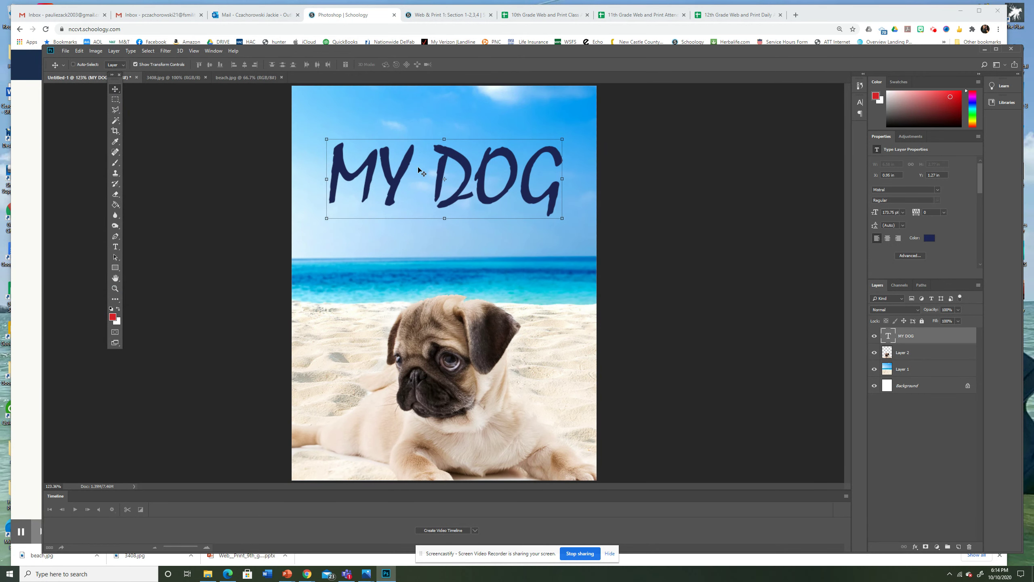